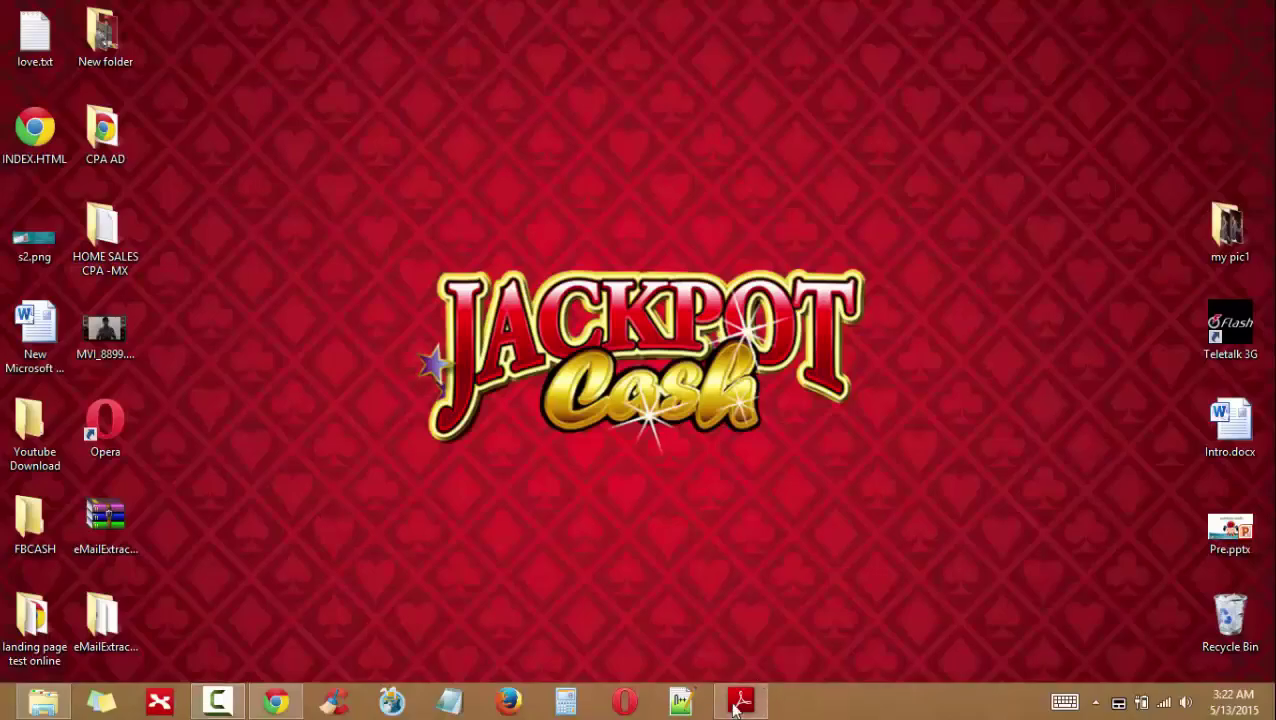
- Scroll through the step-by-step guide in Live Project.pdf
click(741, 701)
scroll(764, 432, up, 1)
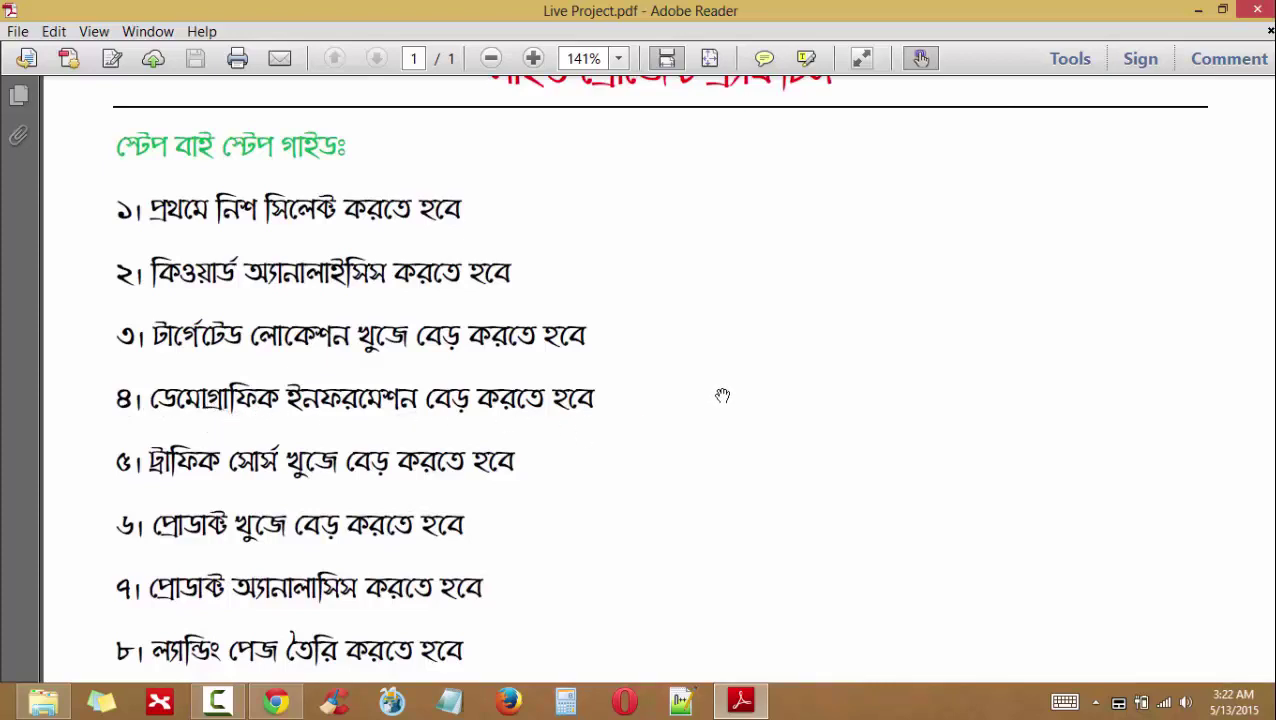
scroll(703, 447, down, 1)
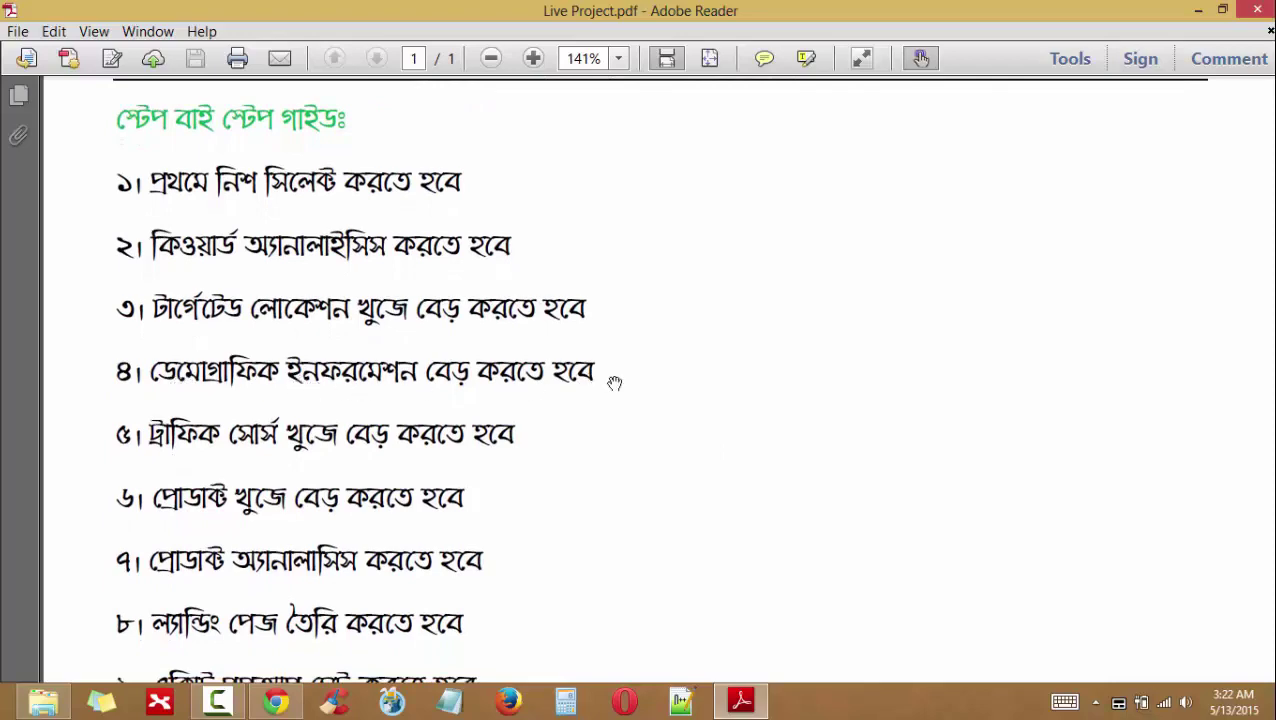
- Bring up the 'Jackpot- Job Project' keyword spreadsheet in Chrome
click(278, 703)
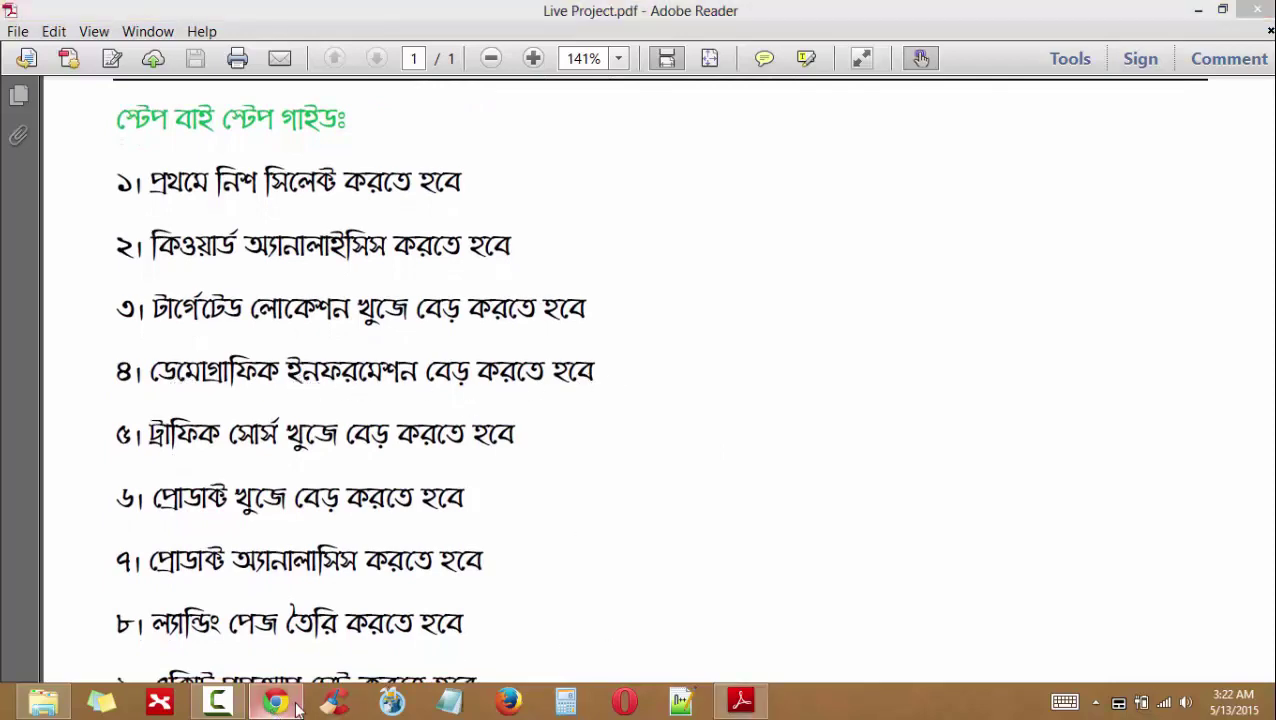
click(962, 446)
click(789, 350)
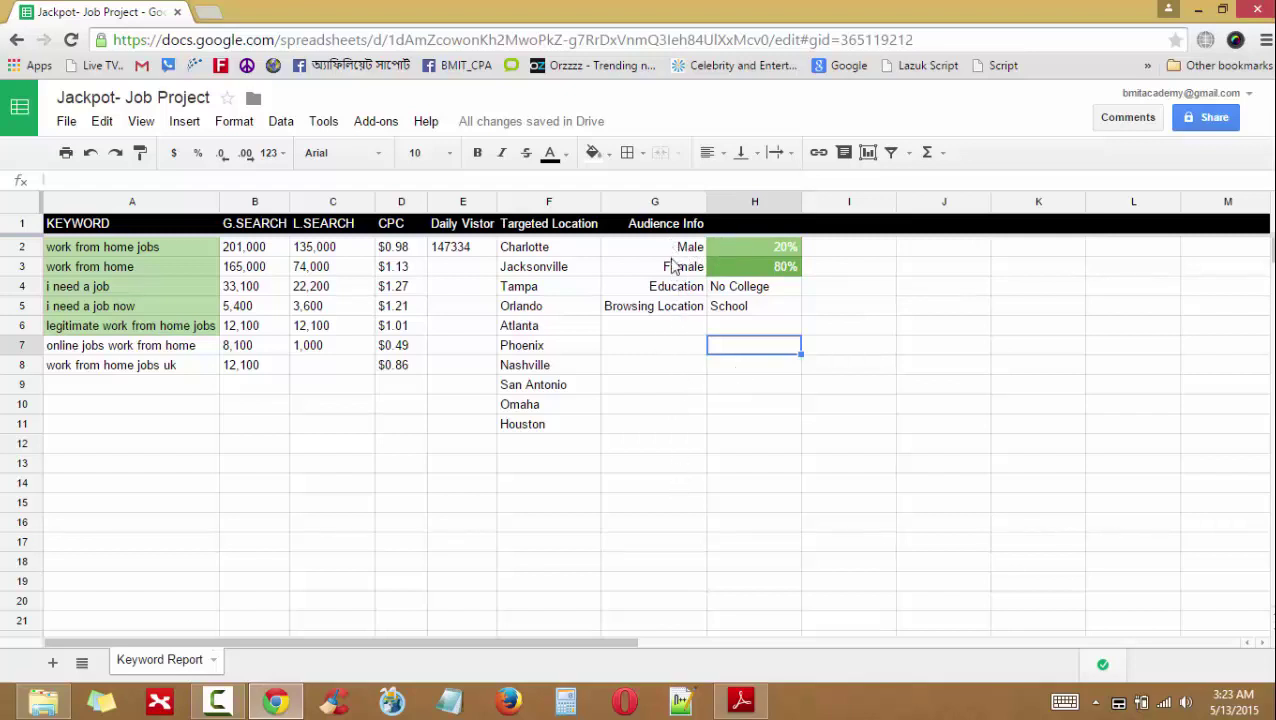
- Check the PDF guide again, then copy 'work from home jobs' from cell A2
click(741, 700)
scroll(560, 420, down, 1)
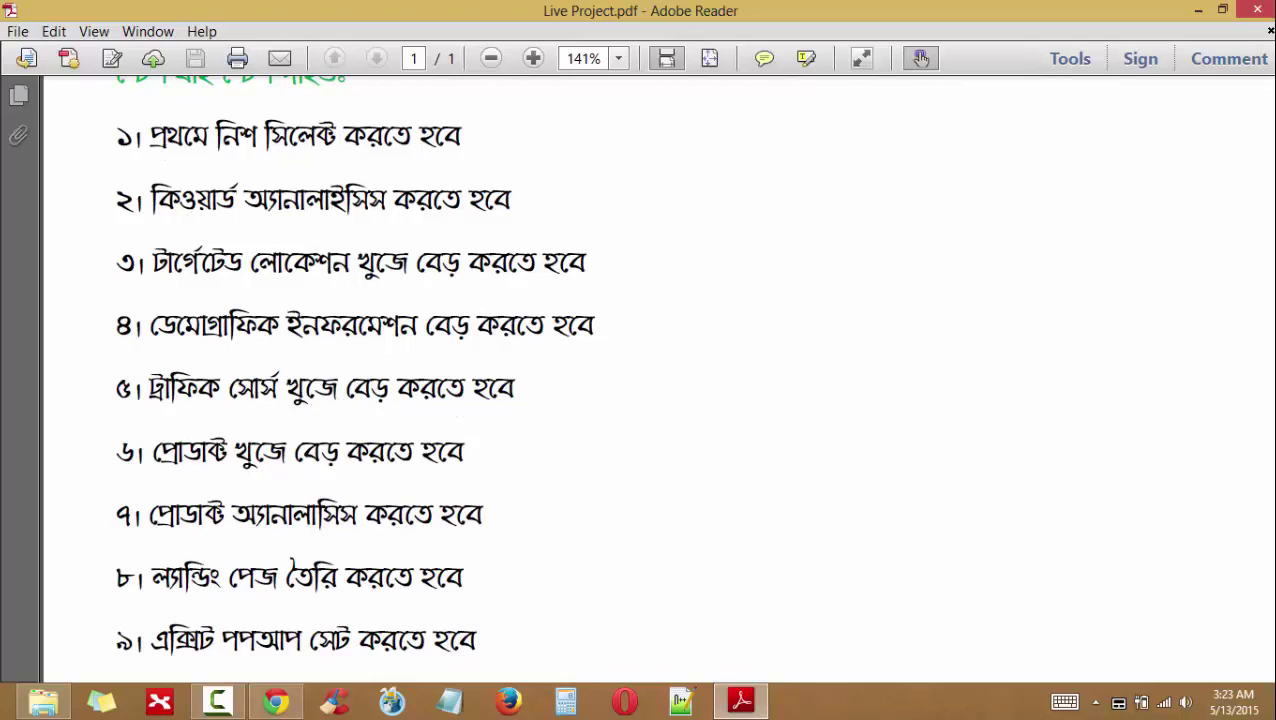
click(741, 700)
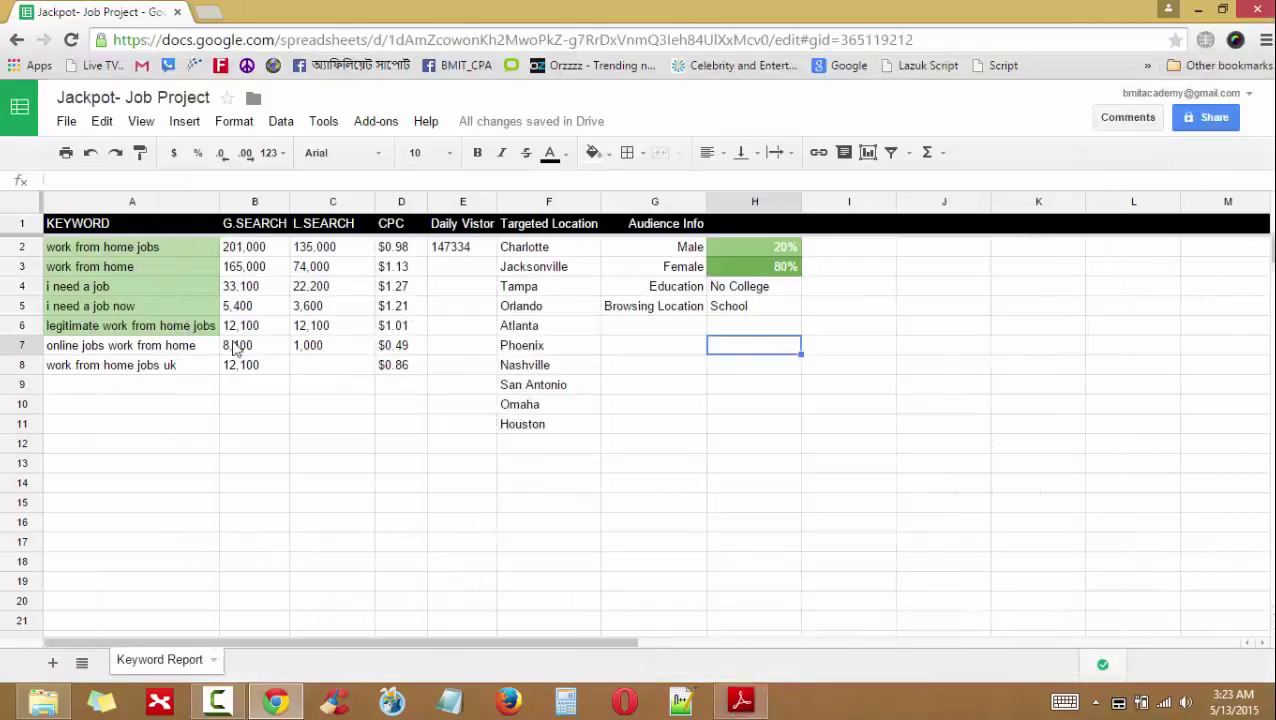
click(185, 250)
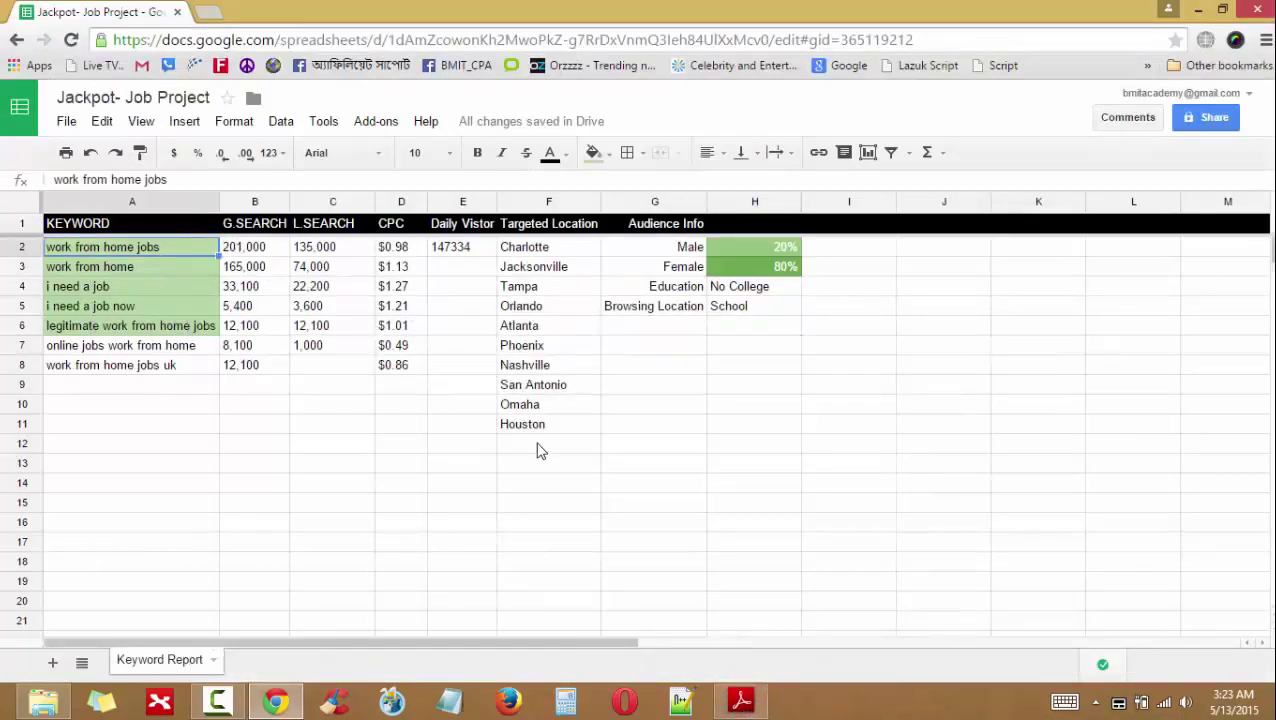
click(276, 701)
click(280, 703)
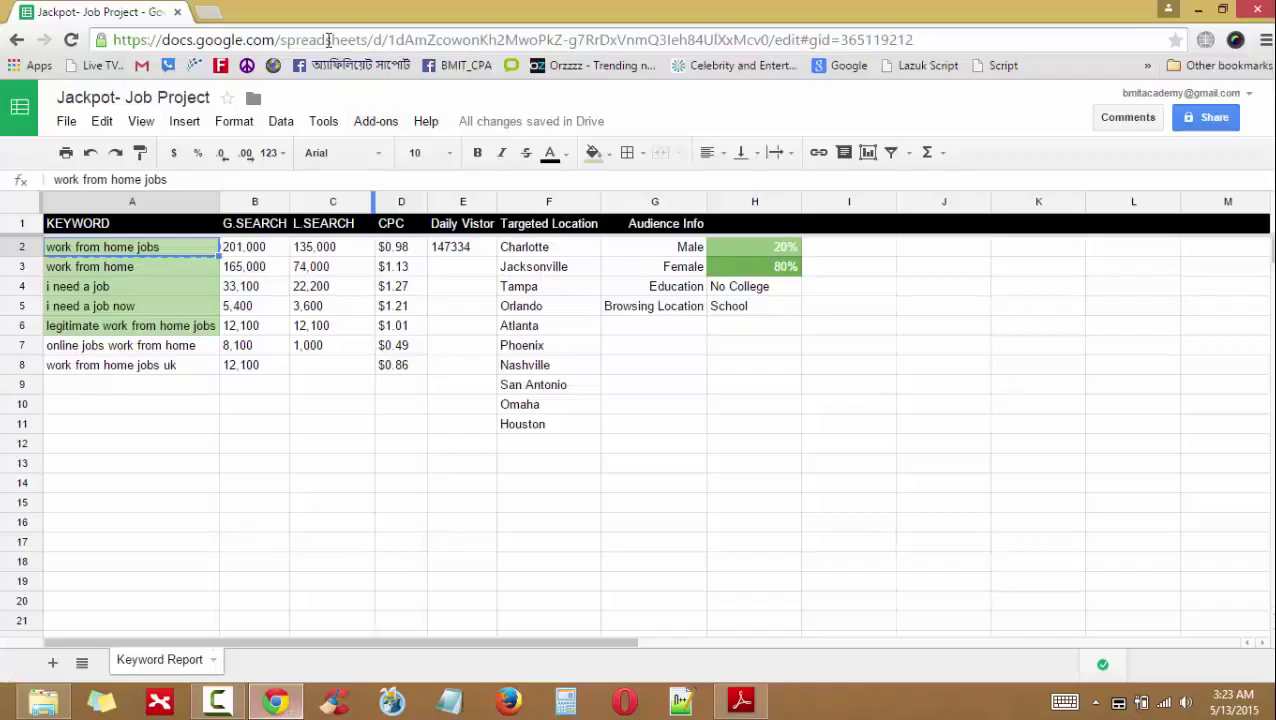
- Open Alexa in a new tab and paste 'work from home jobs' into its site search
click(214, 13)
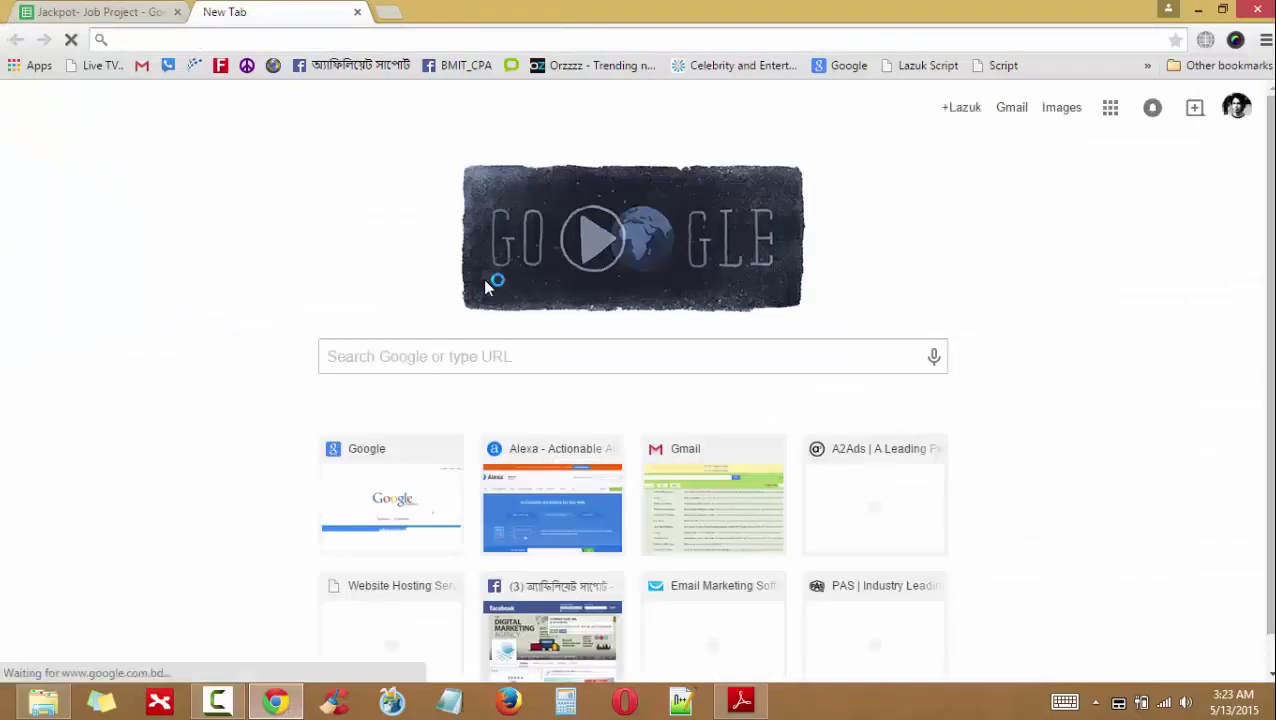
text(alexa)
key(Return)
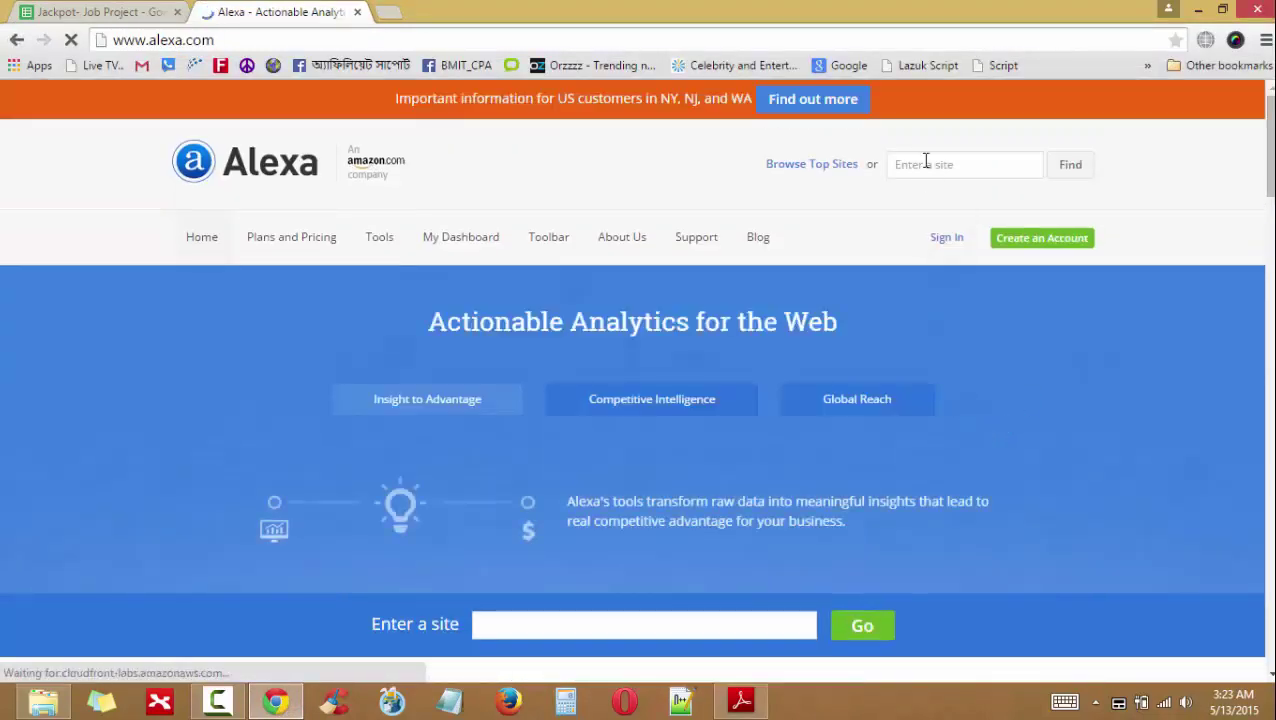
click(926, 162)
text(work from home jobs)
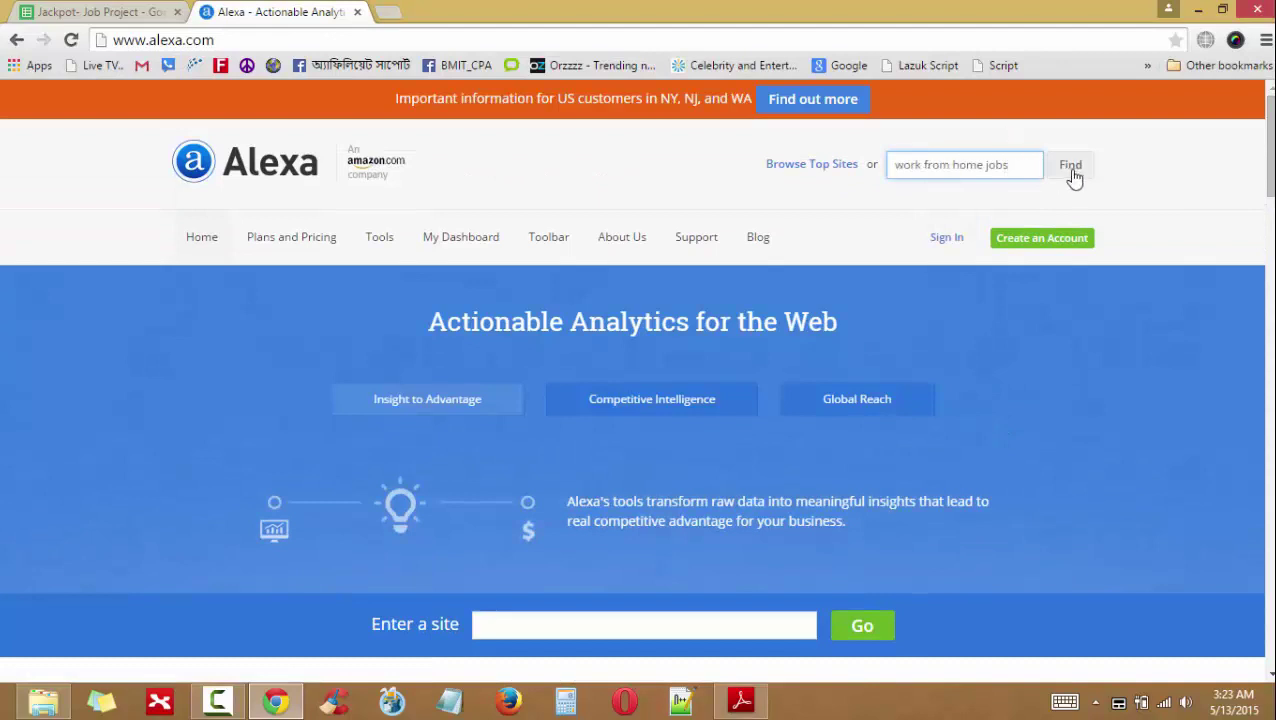
click(388, 13)
- Load google.com and search for 'work from home jobs'
text(google.com)
key(Return)
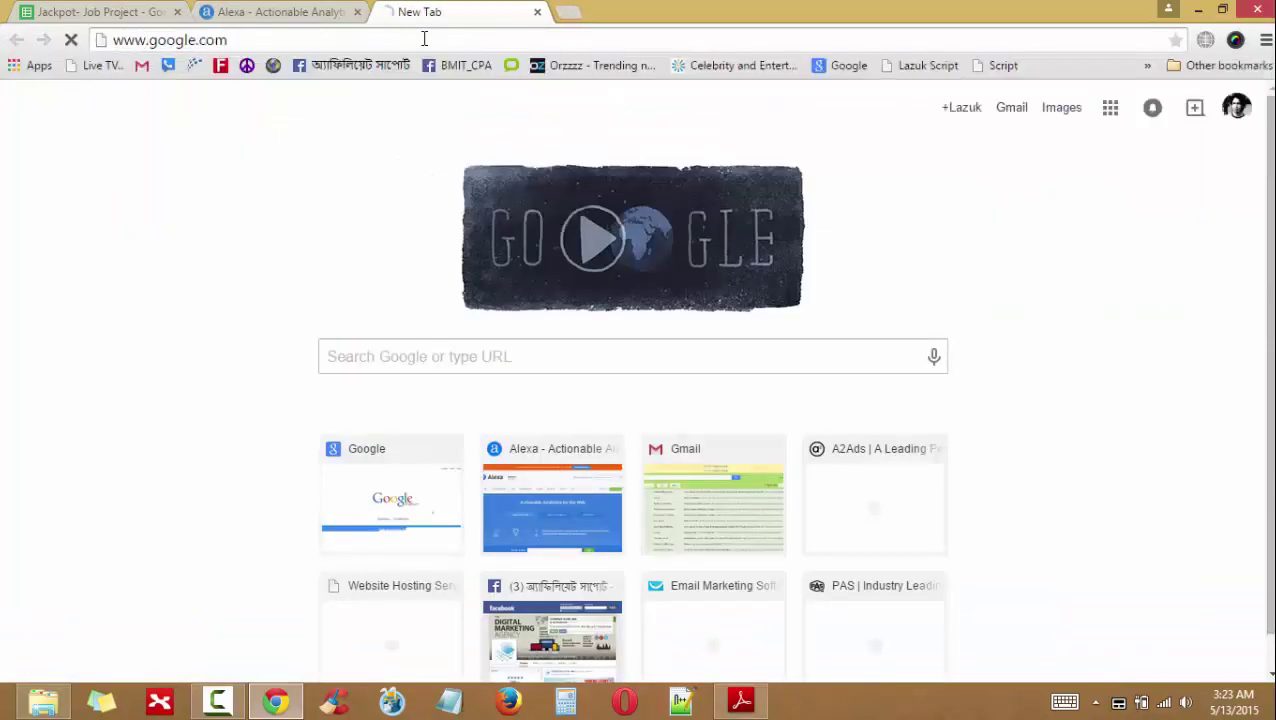
text(work from home jobs)
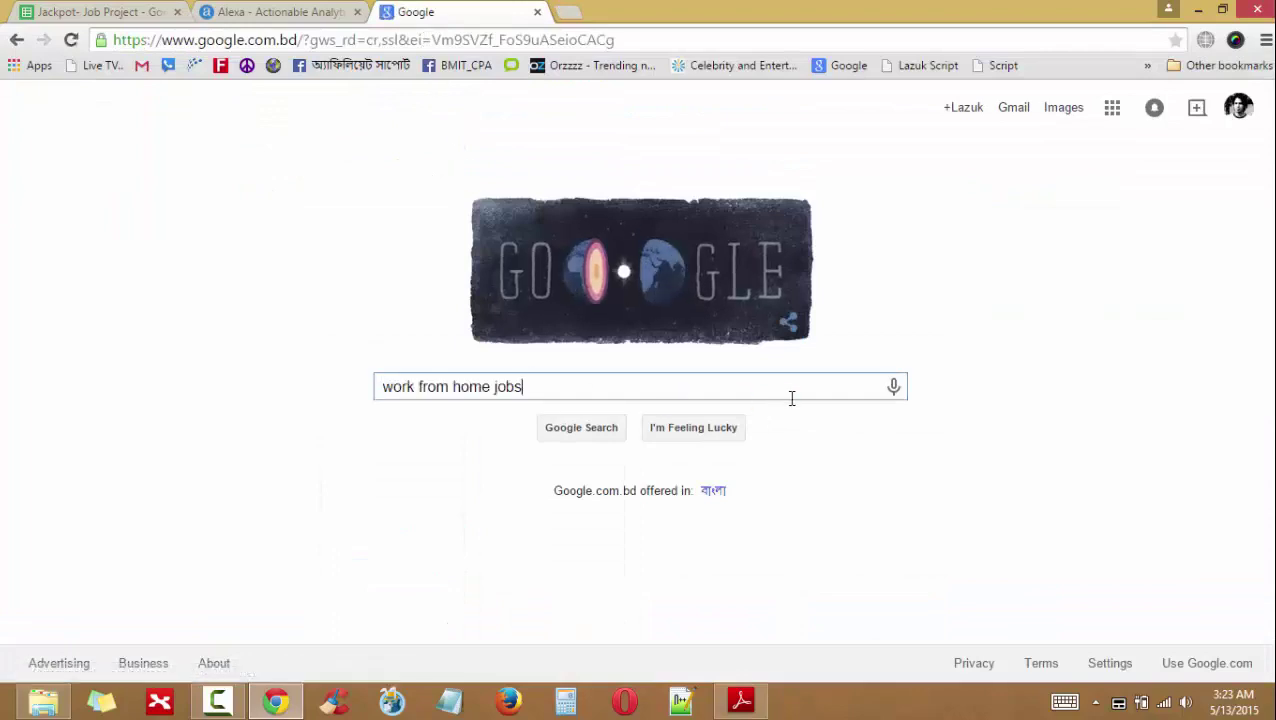
click(1131, 430)
click(585, 430)
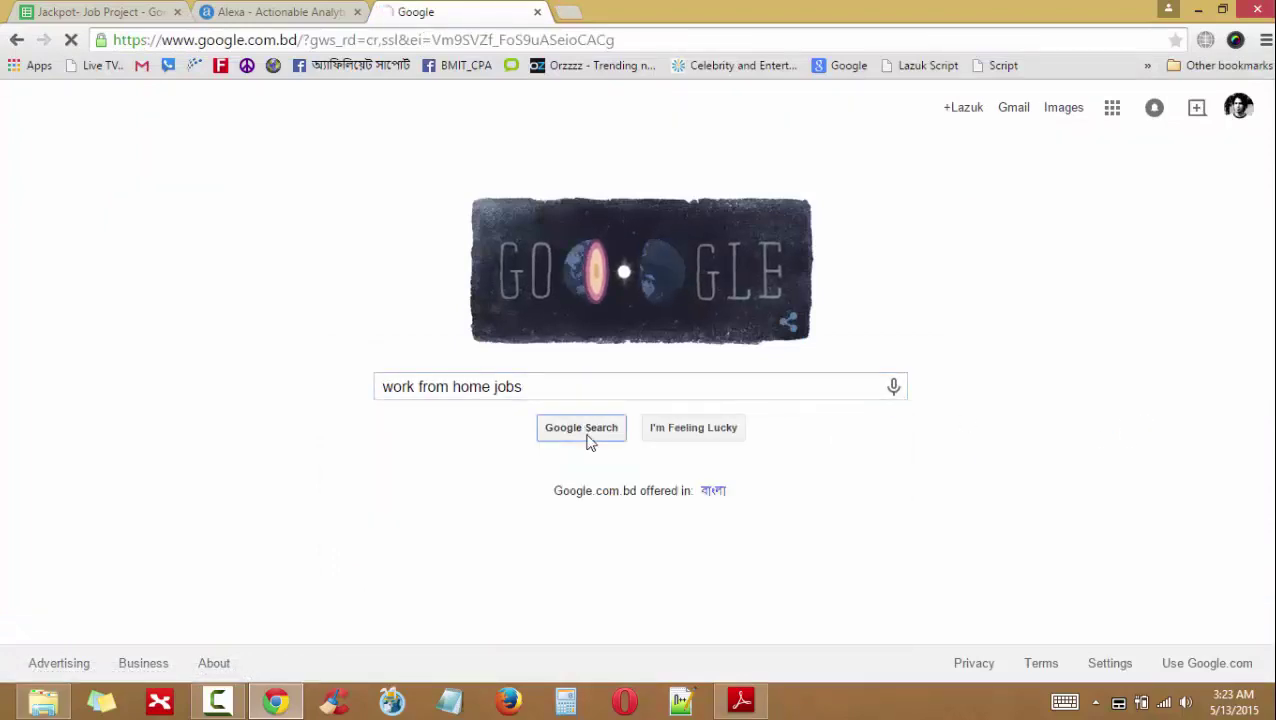
- Scroll through the 'work from home jobs' results to review the ranking sites
scroll(450, 443, down, 3)
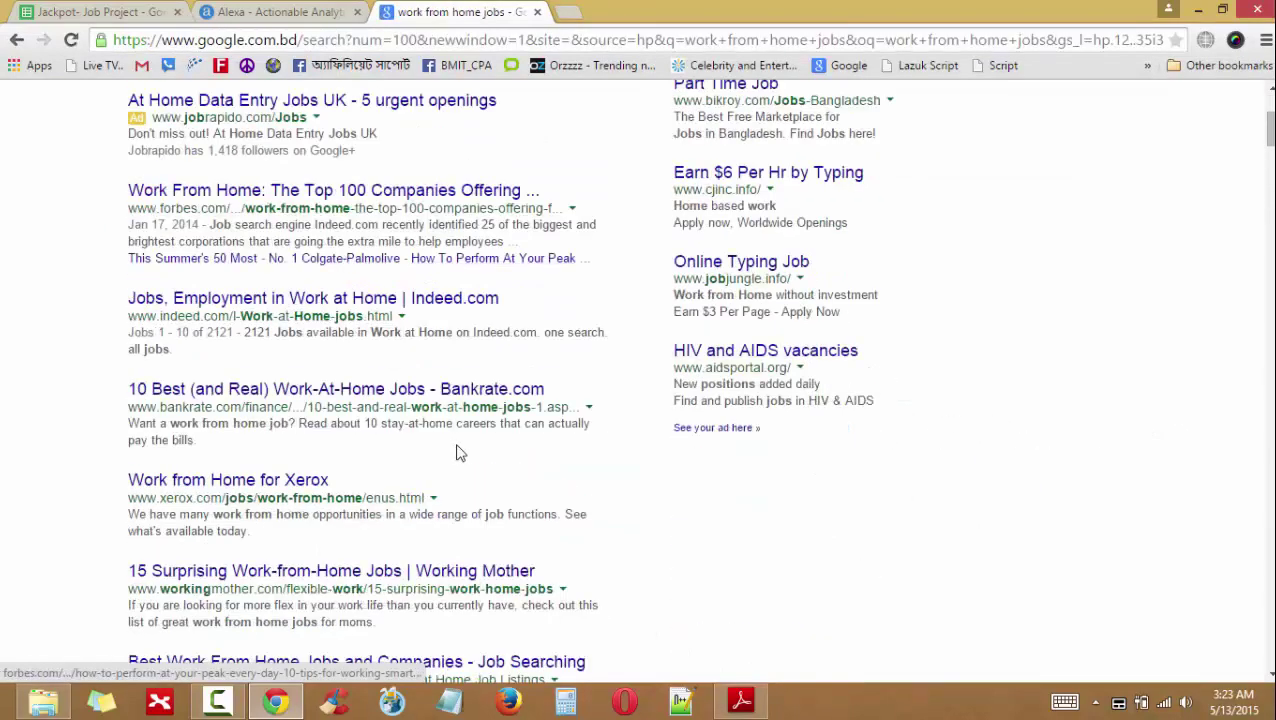
scroll(456, 450, up, 3)
scroll(444, 382, down, 1)
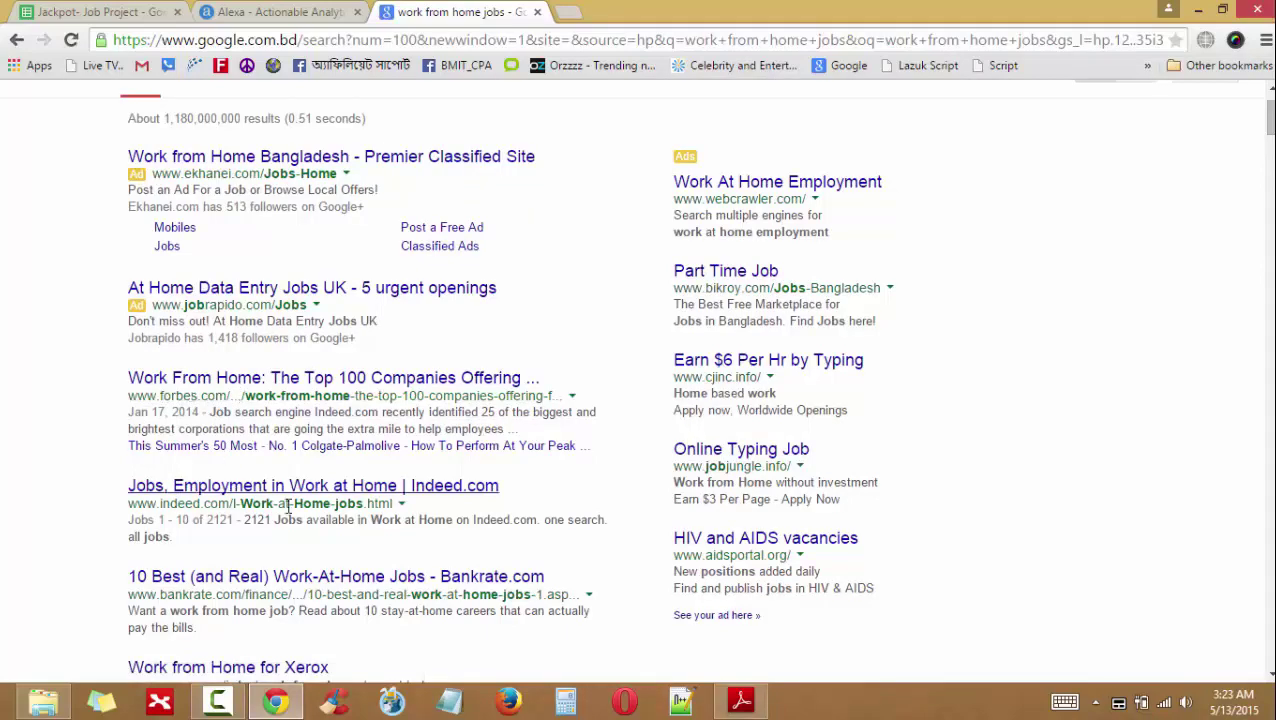
scroll(405, 508, down, 1)
scroll(372, 465, up, 1)
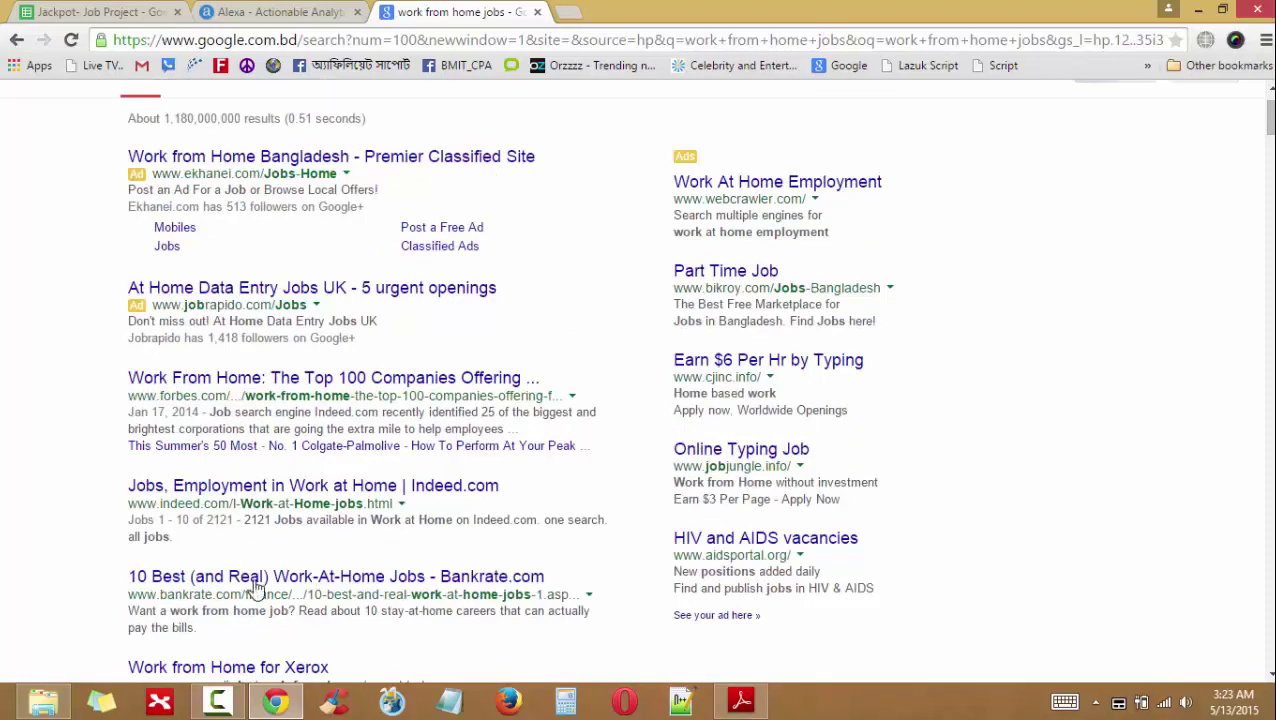
scroll(627, 603, down, 2)
scroll(627, 603, up, 3)
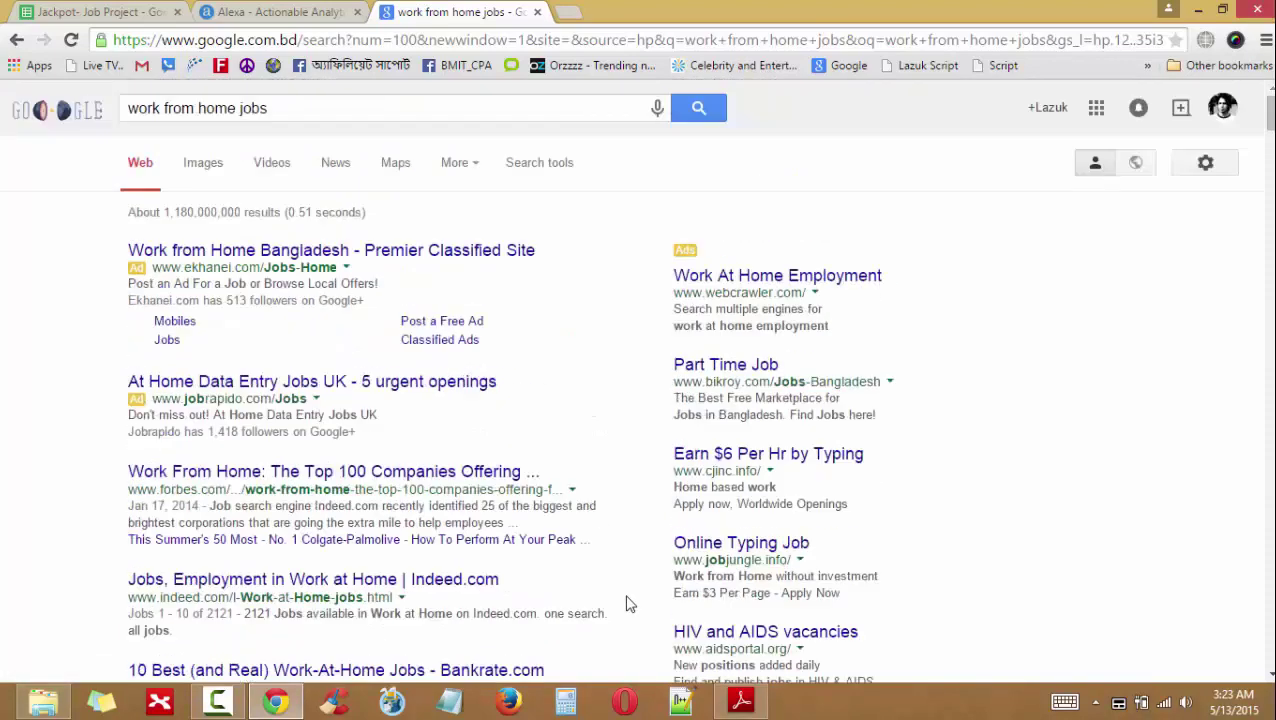
- Copy the forbes.com domain from the Forbes result's web address
click(740, 701)
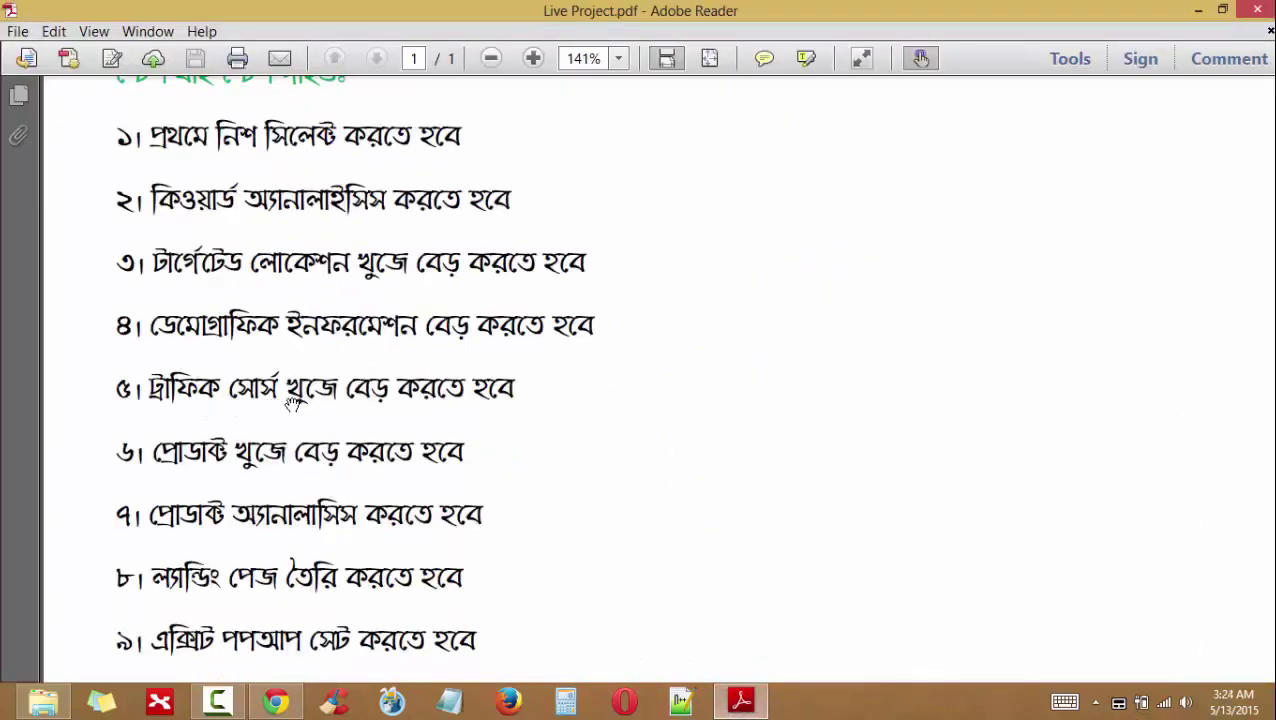
click(740, 701)
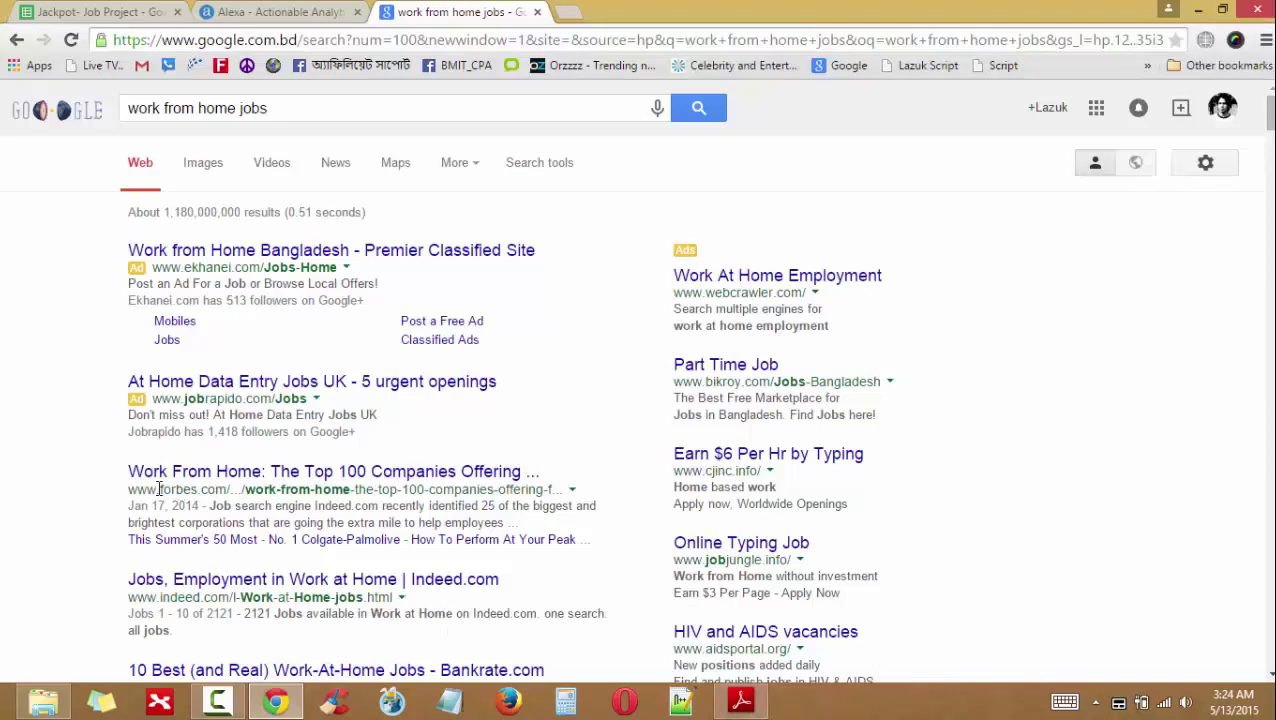
drag(159, 488, 228, 489)
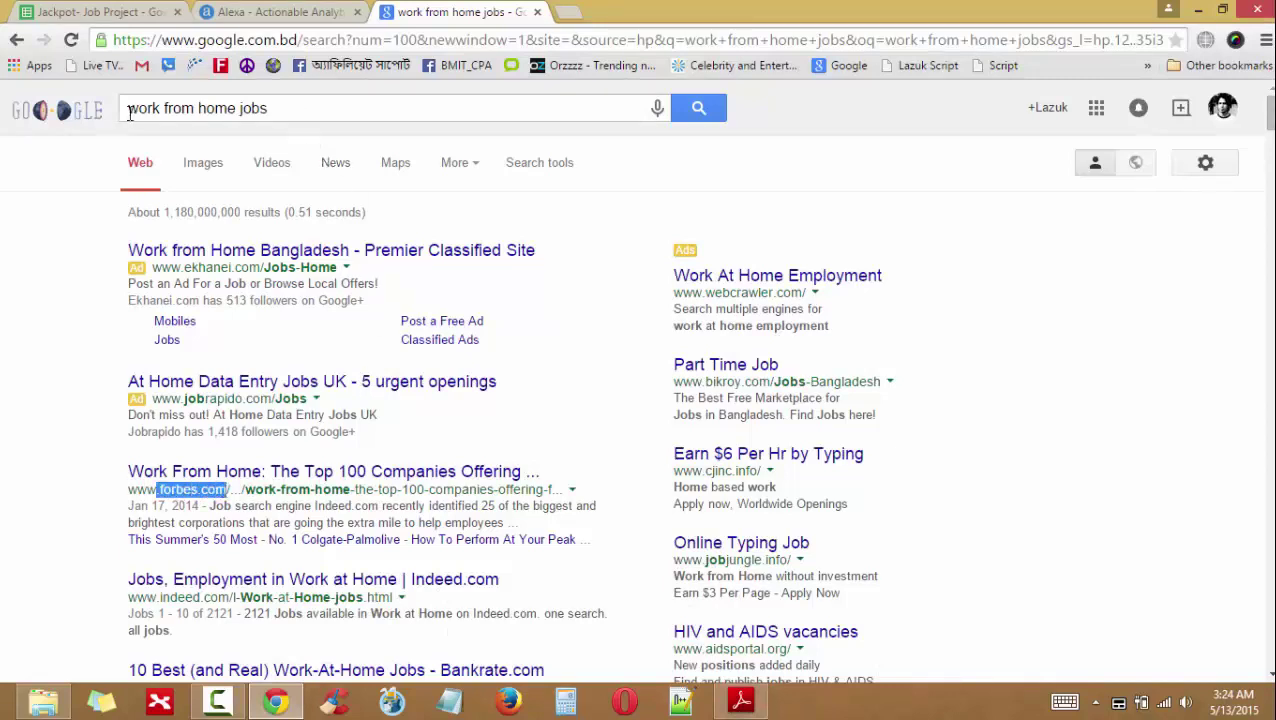
click(161, 489)
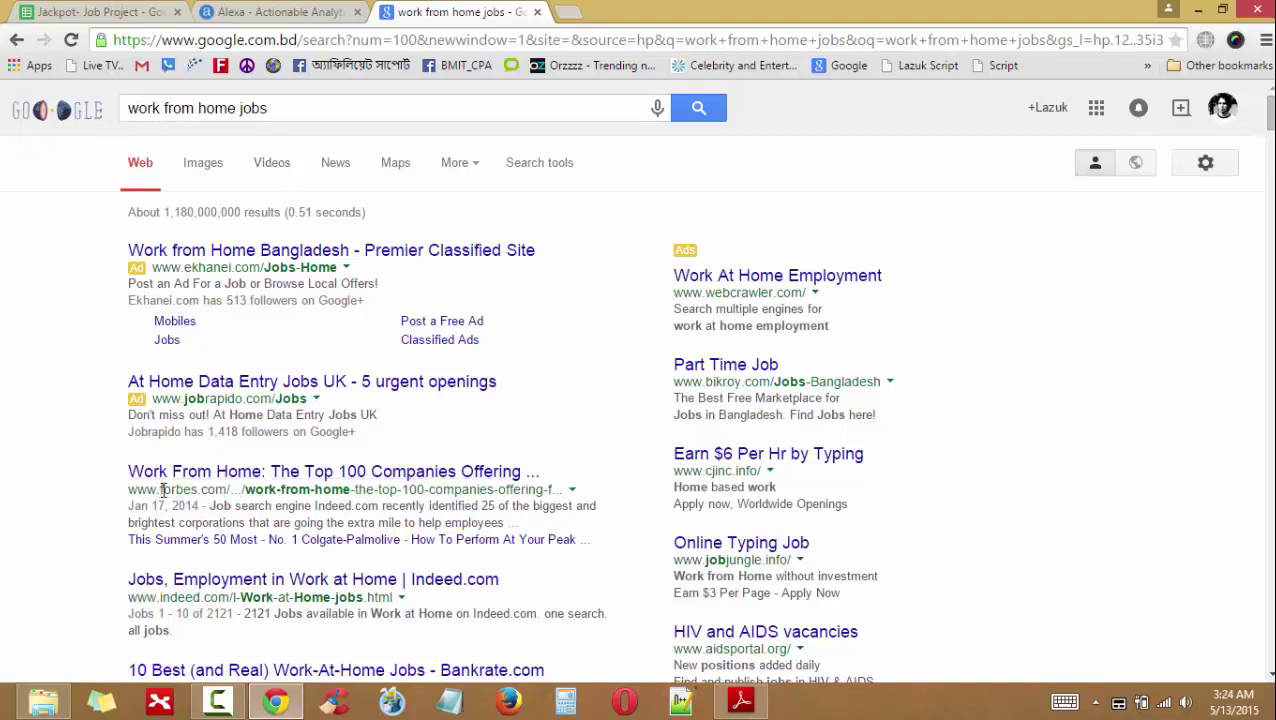
drag(161, 489, 222, 488)
key(ctrl+c)
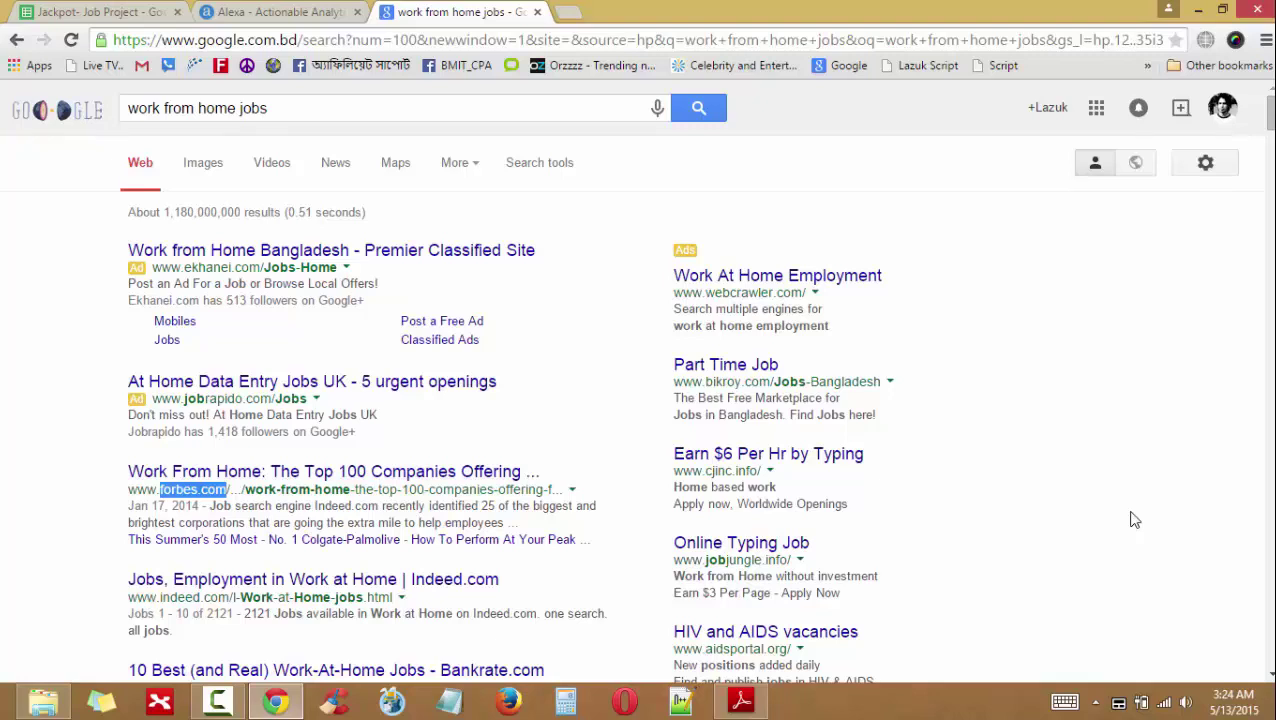
- Look up forbes.com in Alexa's site search, replacing the old keyword
click(272, 12)
drag(1022, 167, 476, 168)
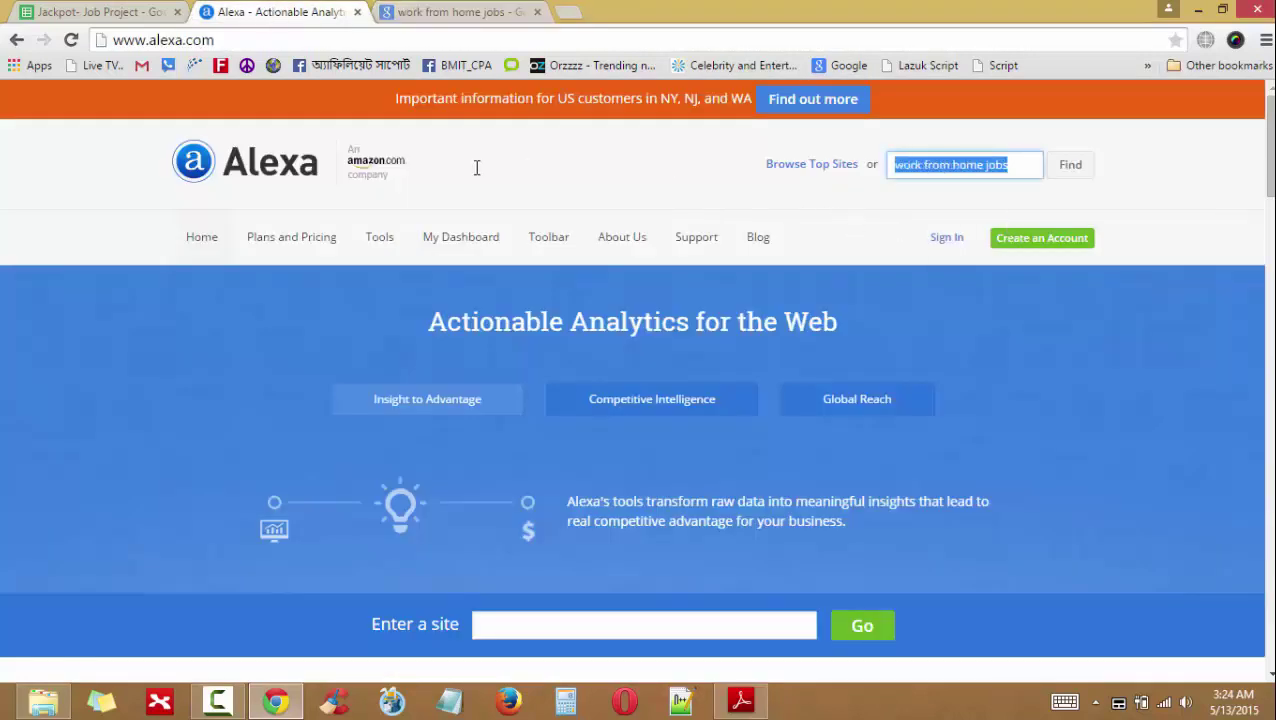
key(ctrl+v)
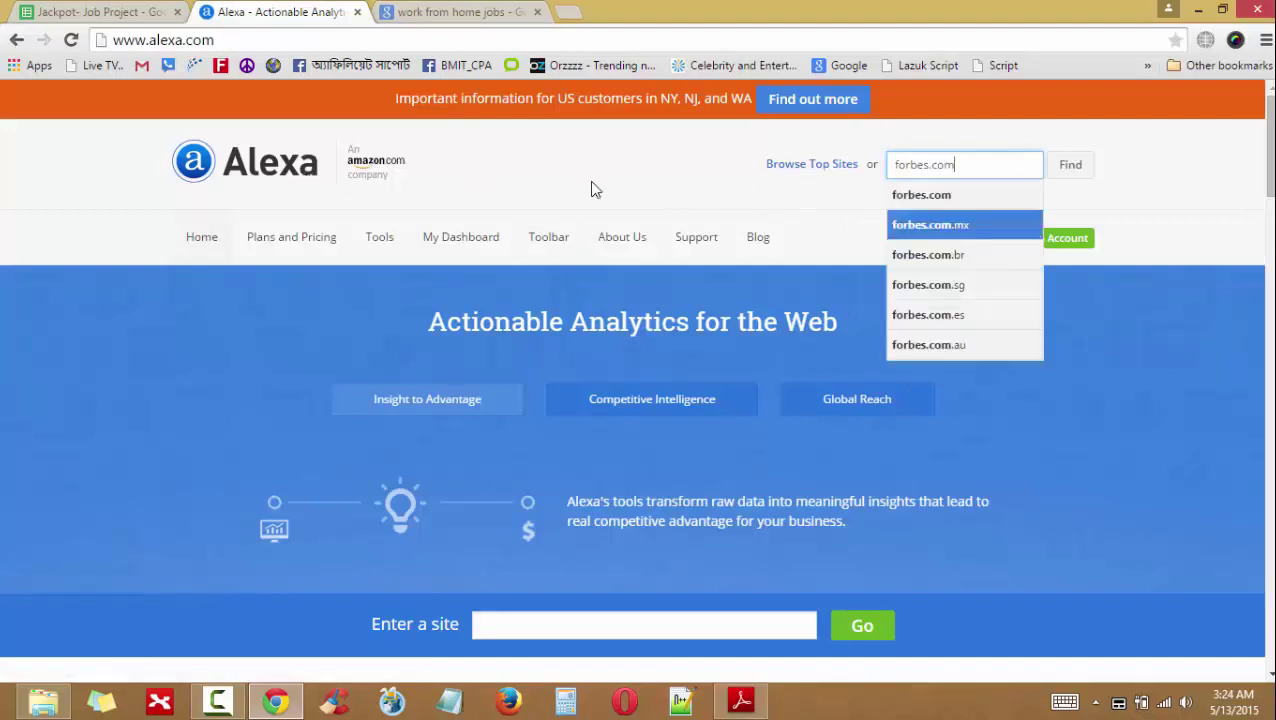
click(1070, 165)
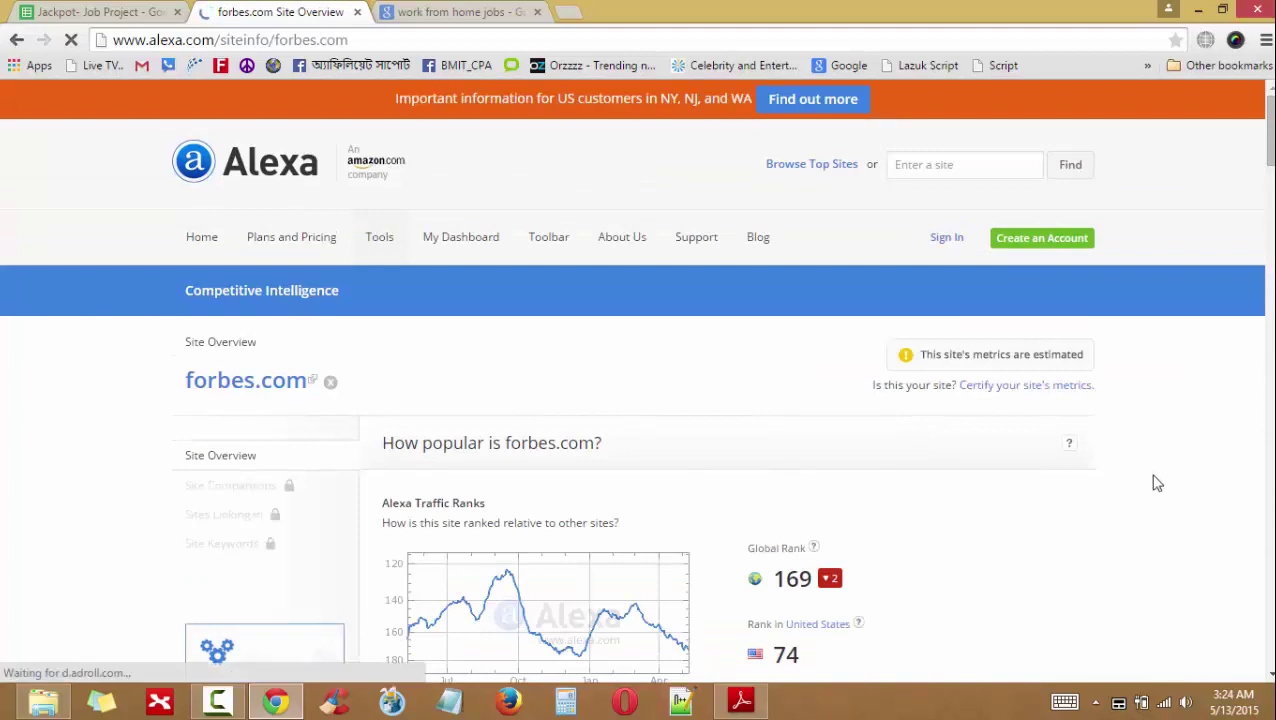
- Check forbes.com's global rank 169 and United States rank 74
scroll(1150, 470, down, 3)
double_click(777, 375)
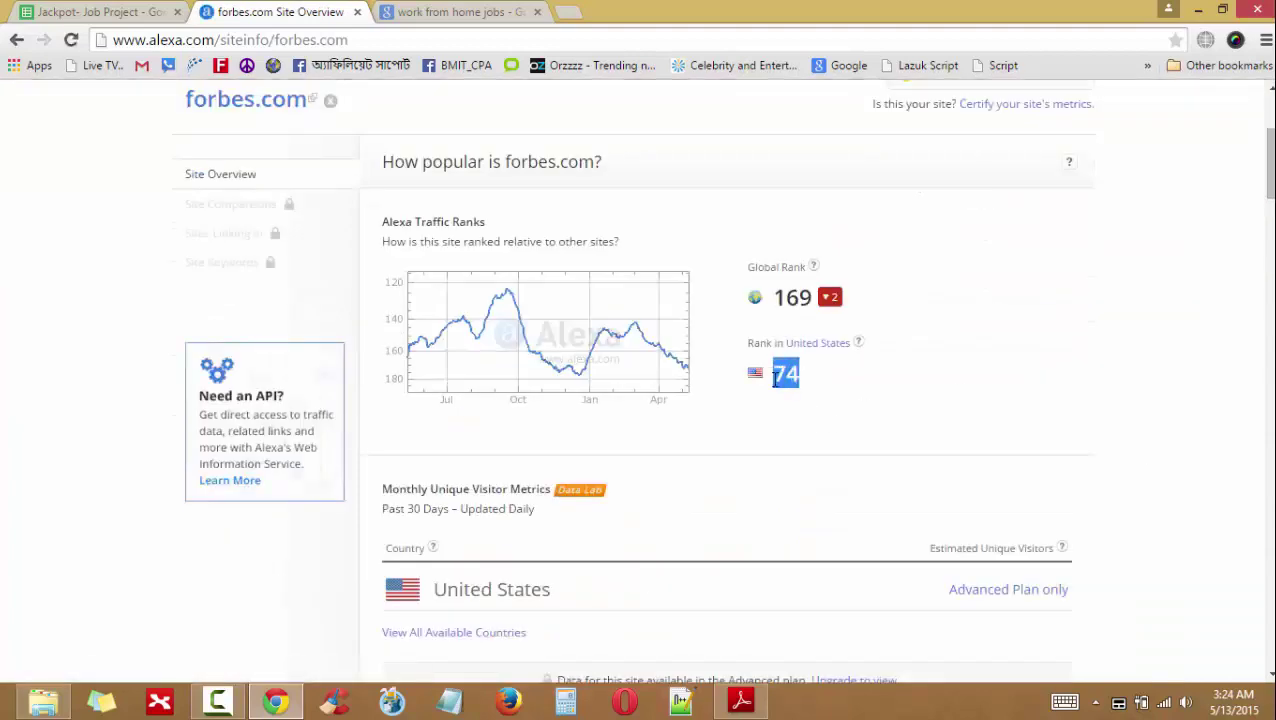
click(786, 376)
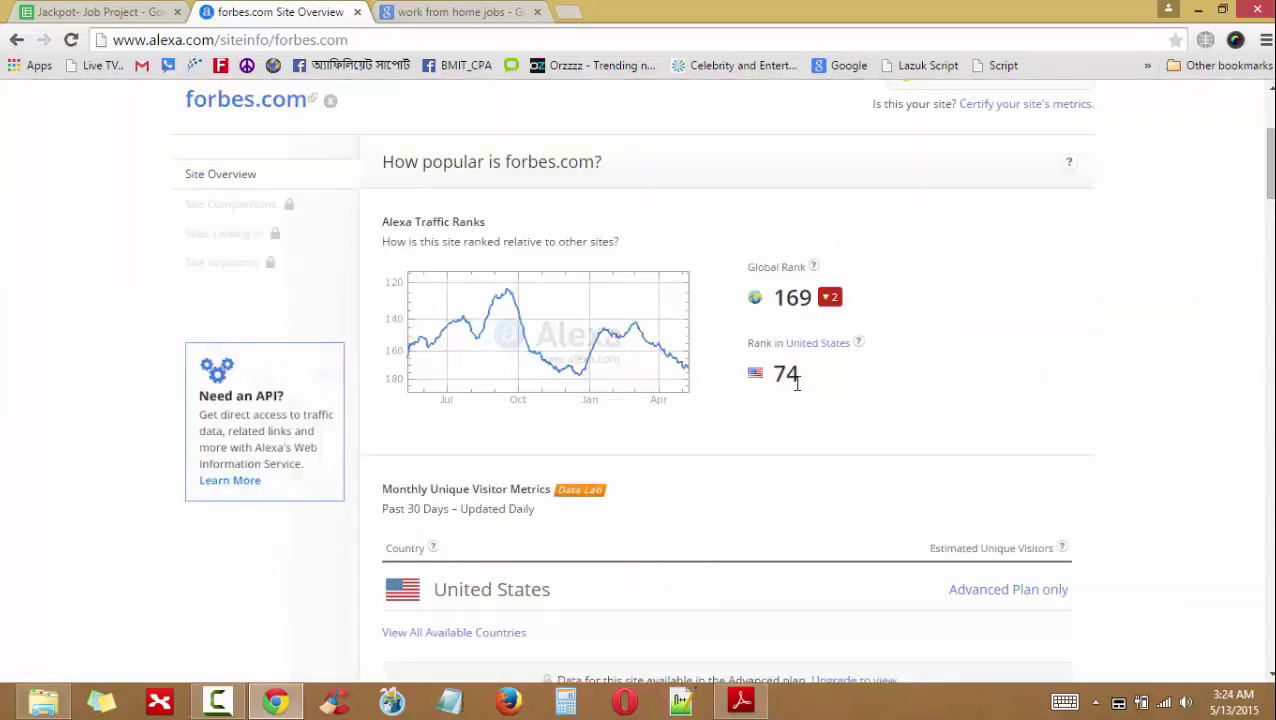
drag(797, 384, 770, 376)
click(790, 377)
drag(779, 303, 828, 333)
click(960, 467)
scroll(1260, 462, down, 5)
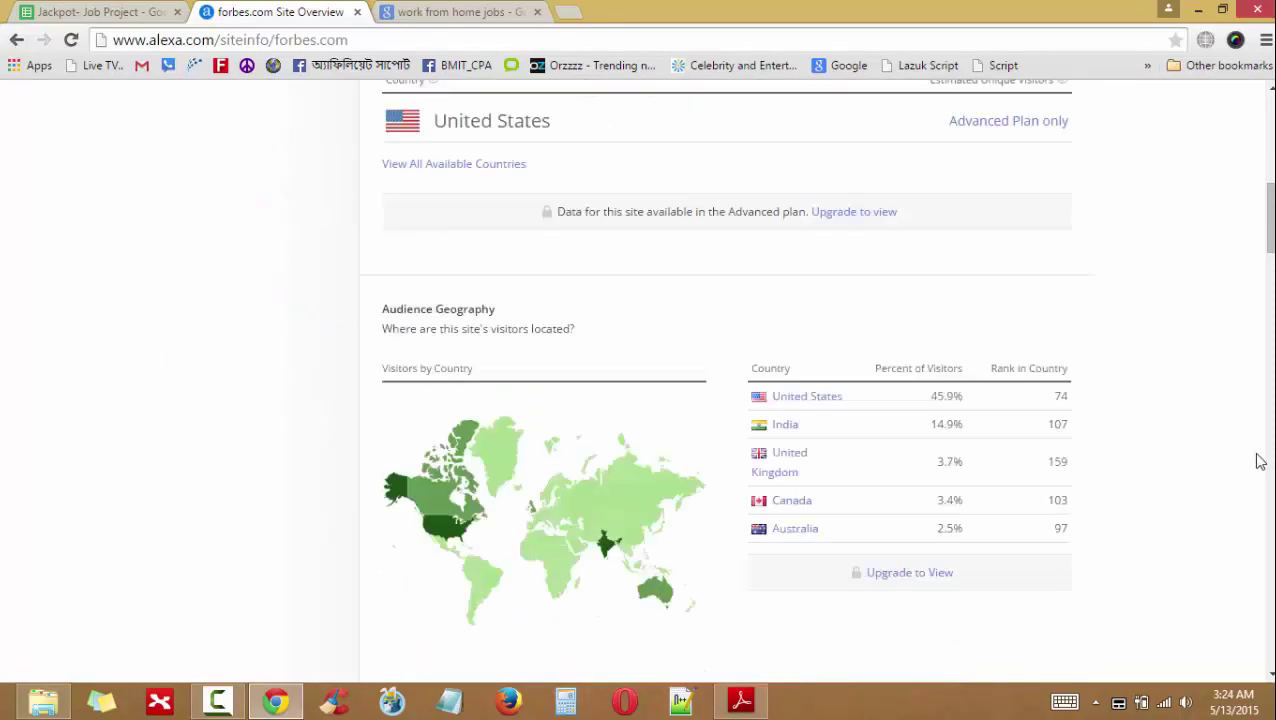
scroll(1258, 459, up, 4)
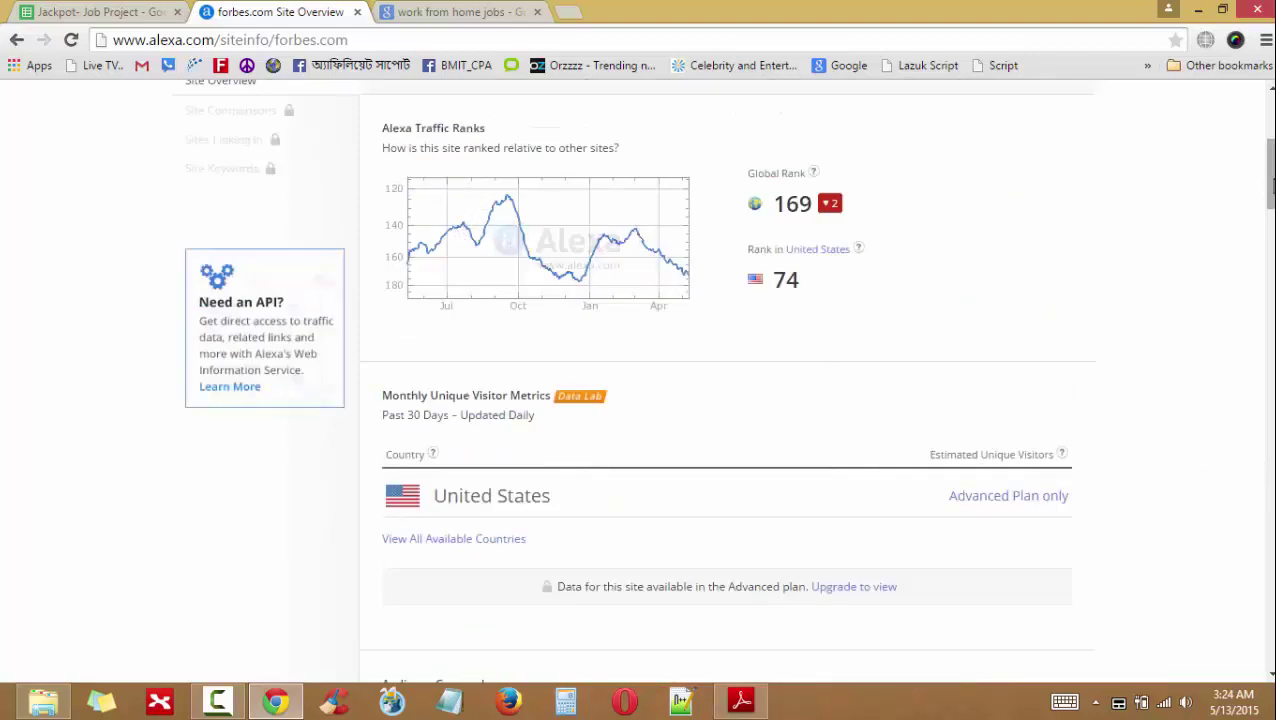
- Note the 45.9% US visitor share and select the five Upstream Sites rows
drag(1268, 175, 1268, 246)
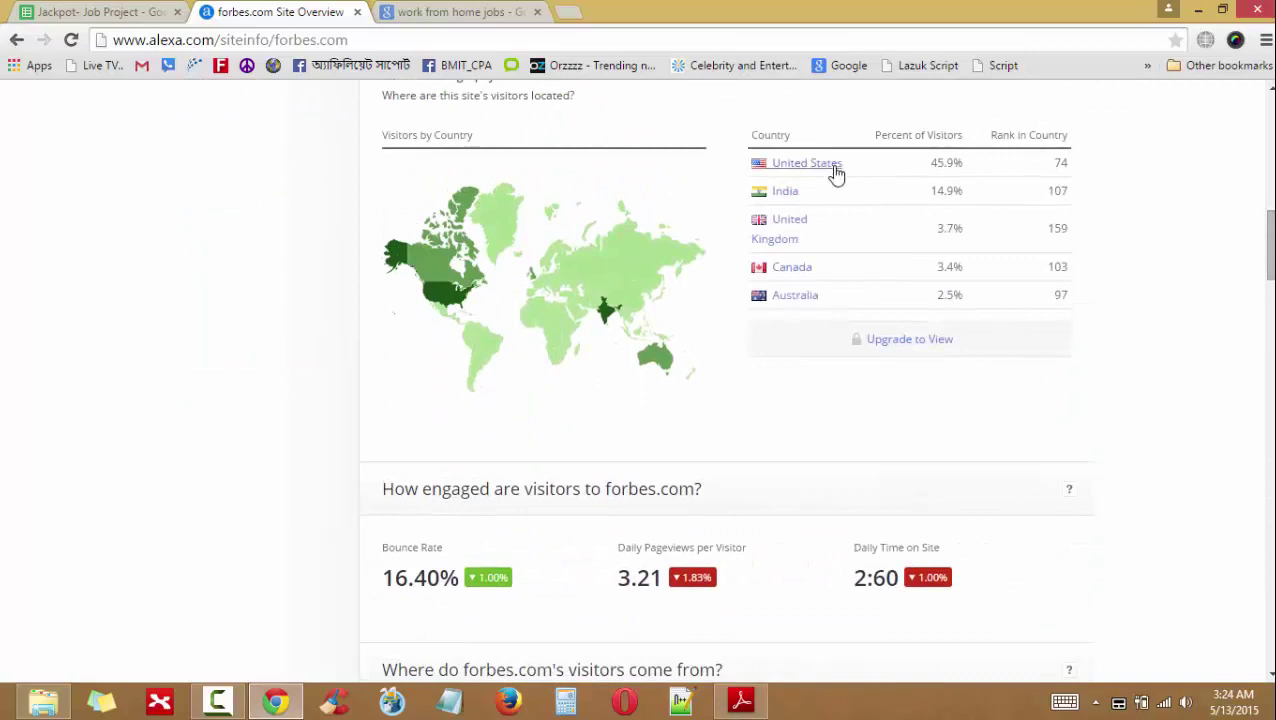
drag(966, 172, 934, 168)
drag(1268, 258, 1268, 362)
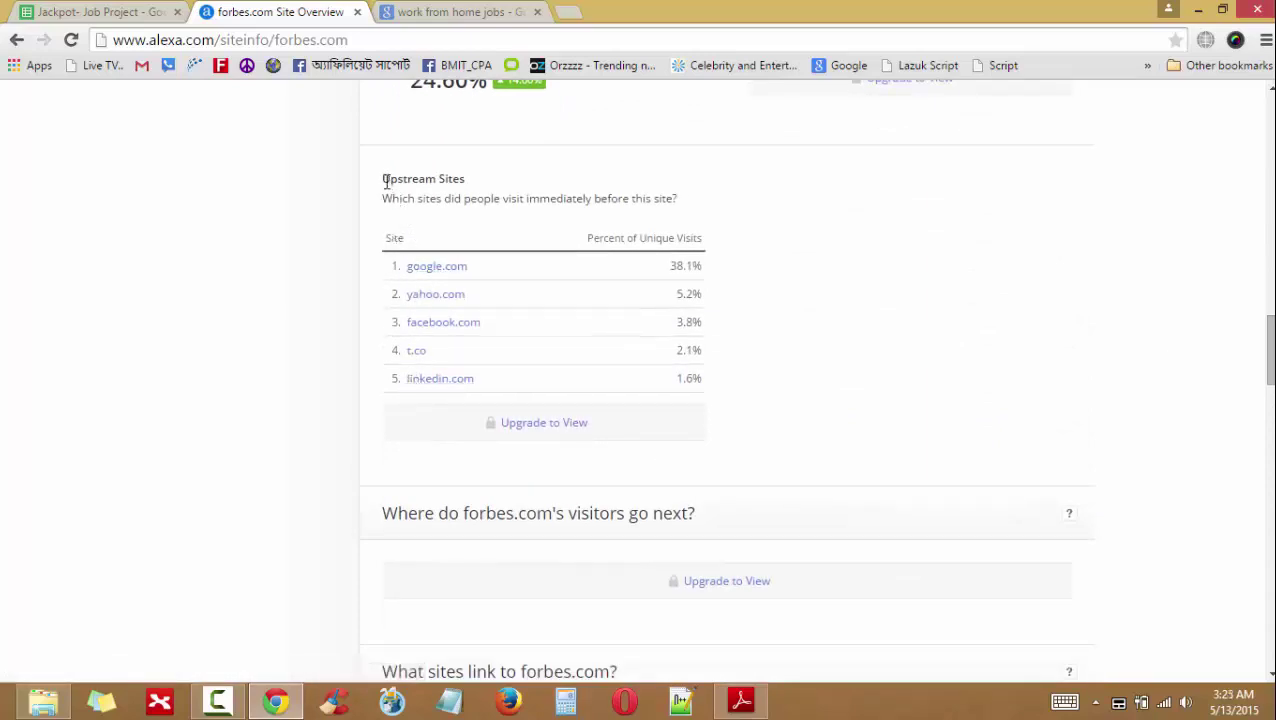
drag(382, 179, 478, 177)
click(481, 183)
click(456, 13)
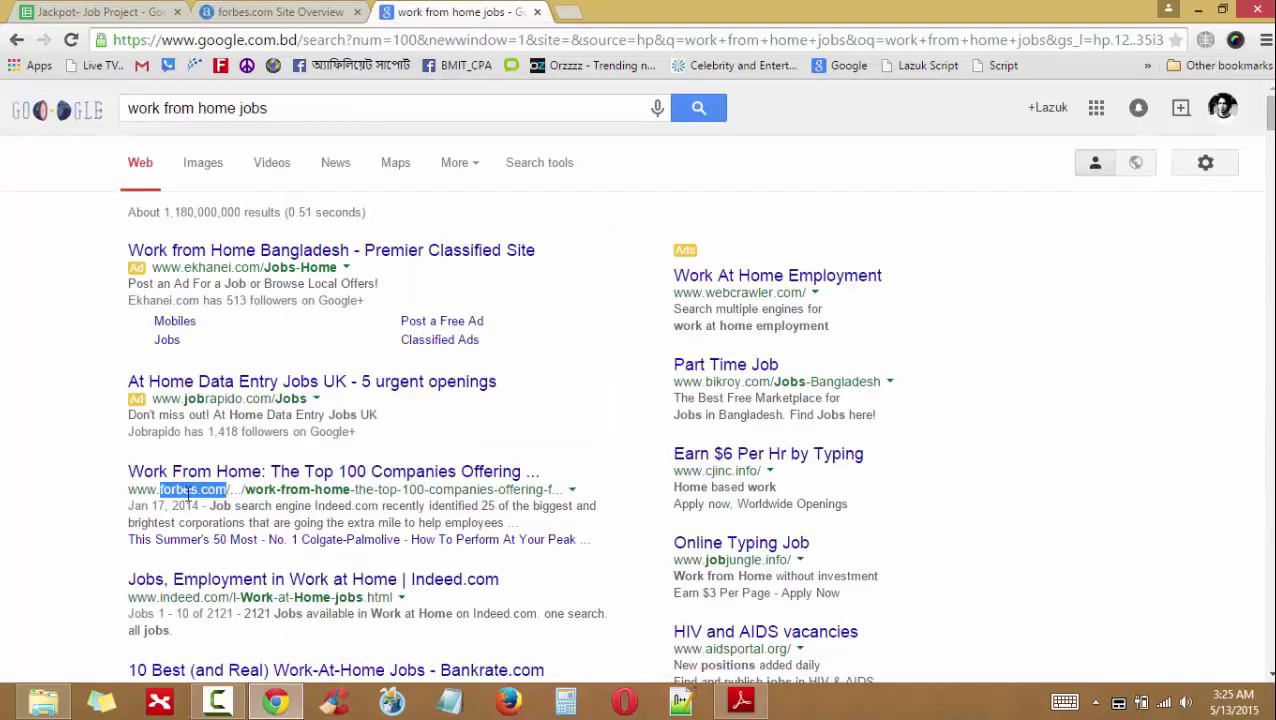
click(291, 12)
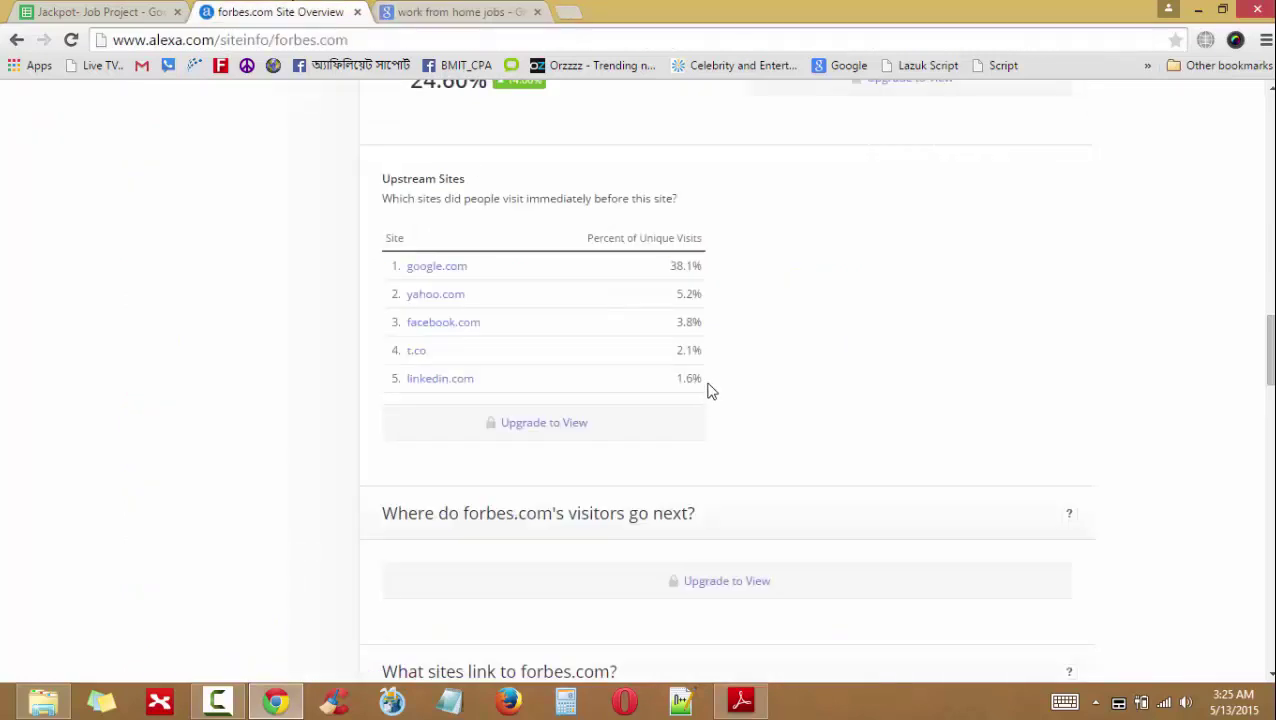
drag(711, 391, 403, 277)
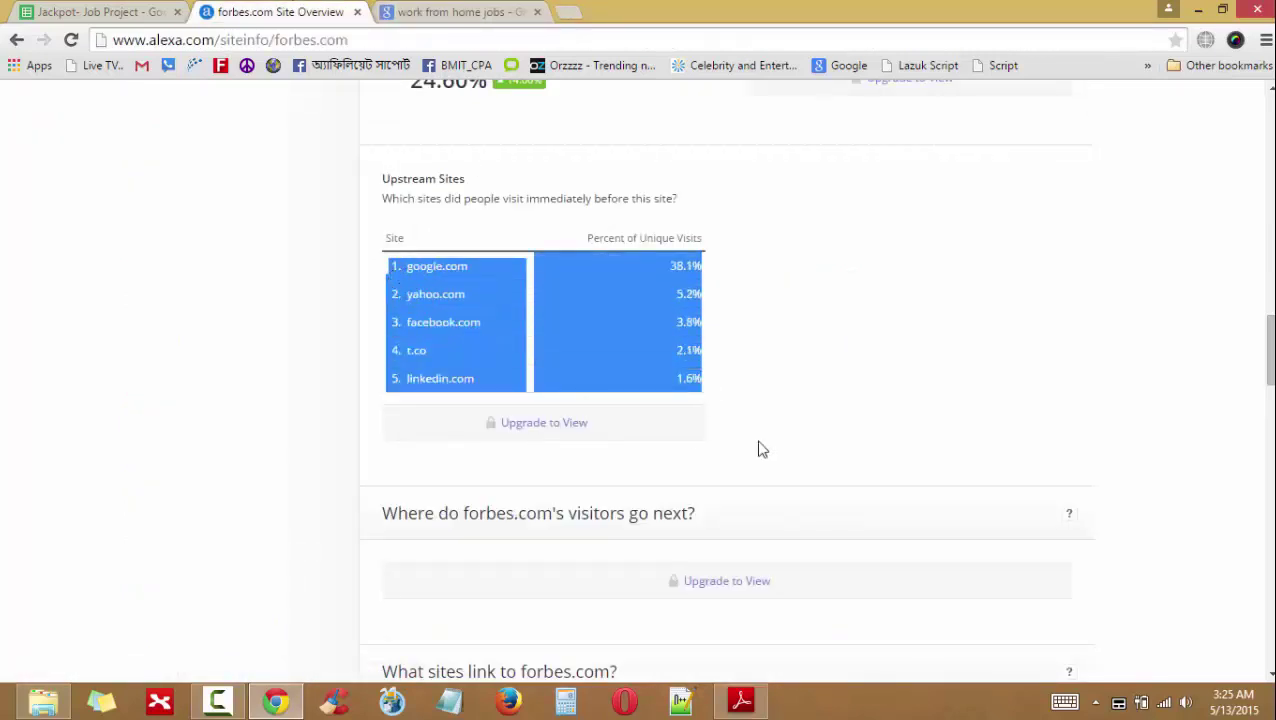
- Paste the copied upstream sites list into a new plain Notepad window
key(alt+Tab)
key(ctrl+n)
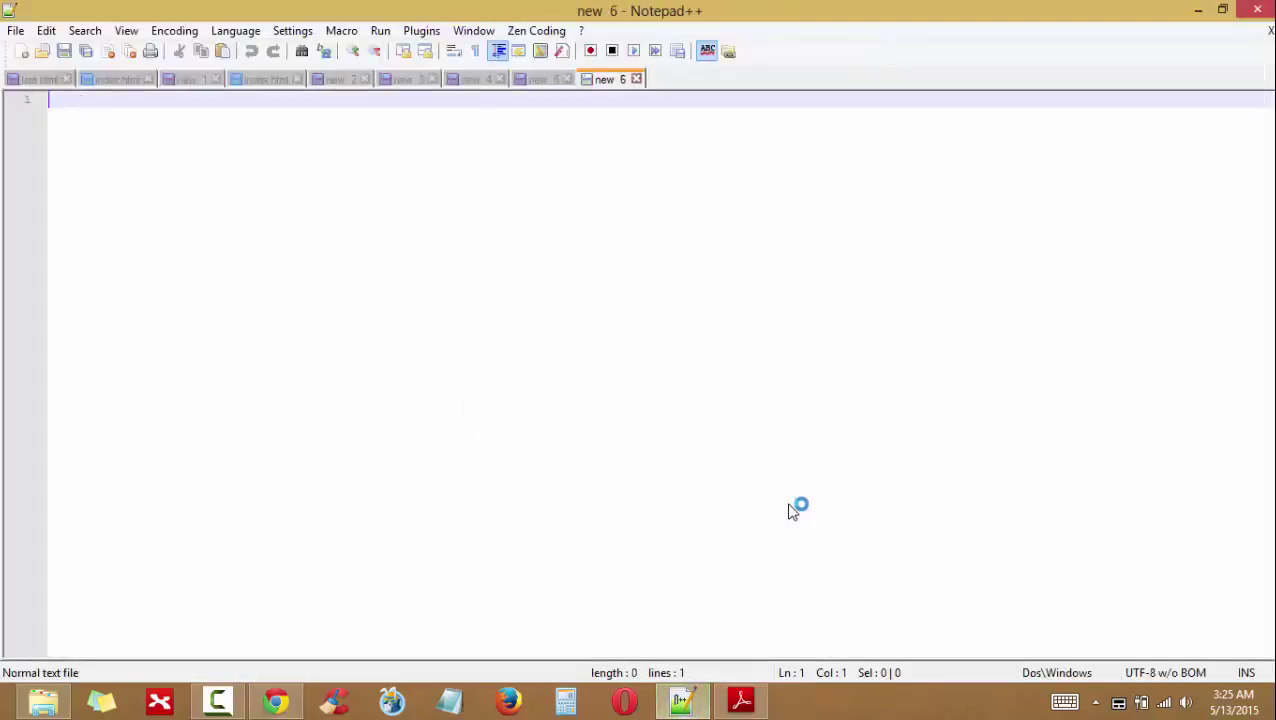
text(1.	google.com 38.1% 2.	yahoo.com 5.2% 3.	facebook.com	3.8% 4.	t.co	2.1% 5.	linkedin.com	1.6%)
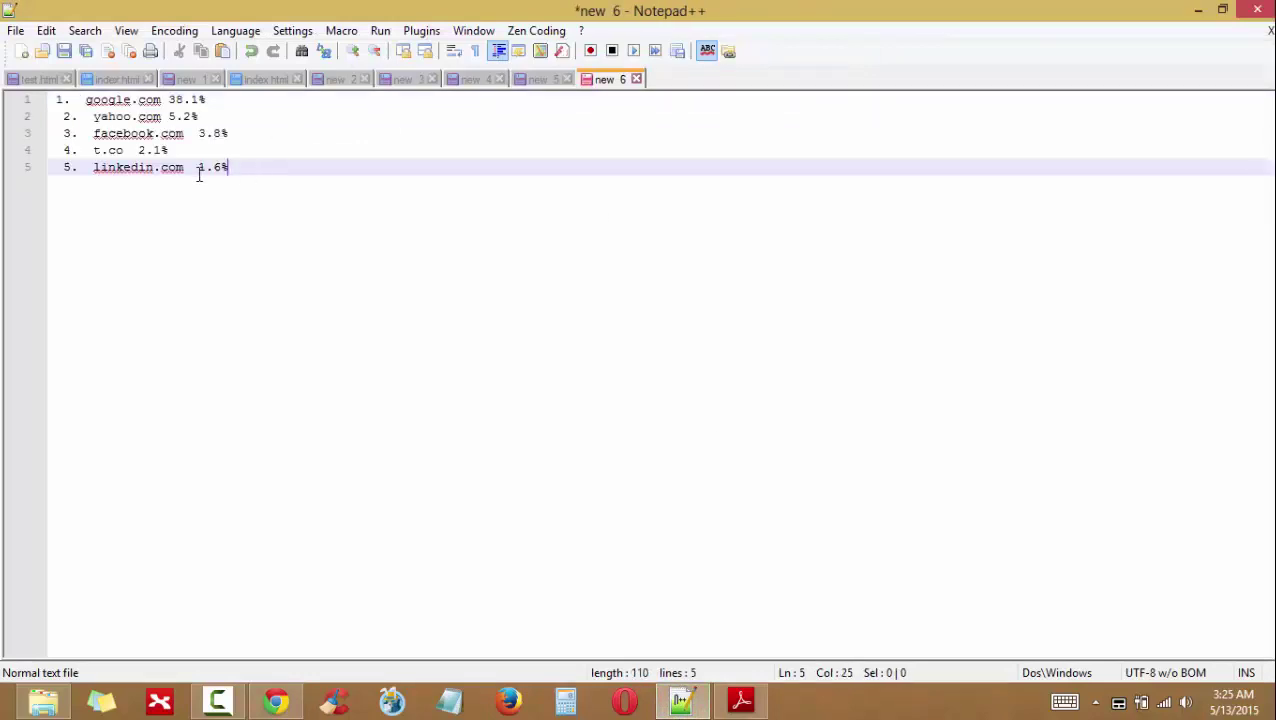
click(682, 700)
click(450, 700)
text(1. google.com	38.1% 2. yahoo.com	5.2% 3. facebook.com	3.8% 4. t.co	2.1% 5. linkedin.com	1.6%)
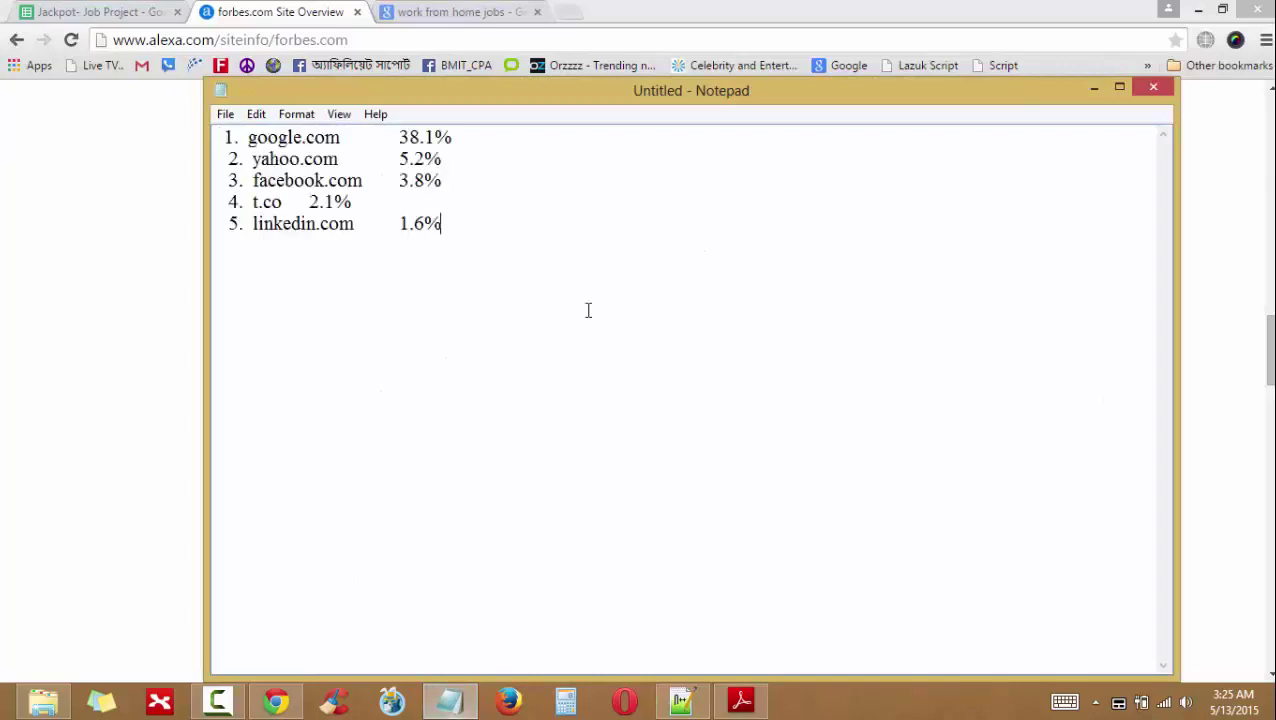
- Strip the 1.–5. number prefixes and replace the t.co line with twitter
drag(253, 226, 195, 208)
key(BackSpace)
key(BackSpace)
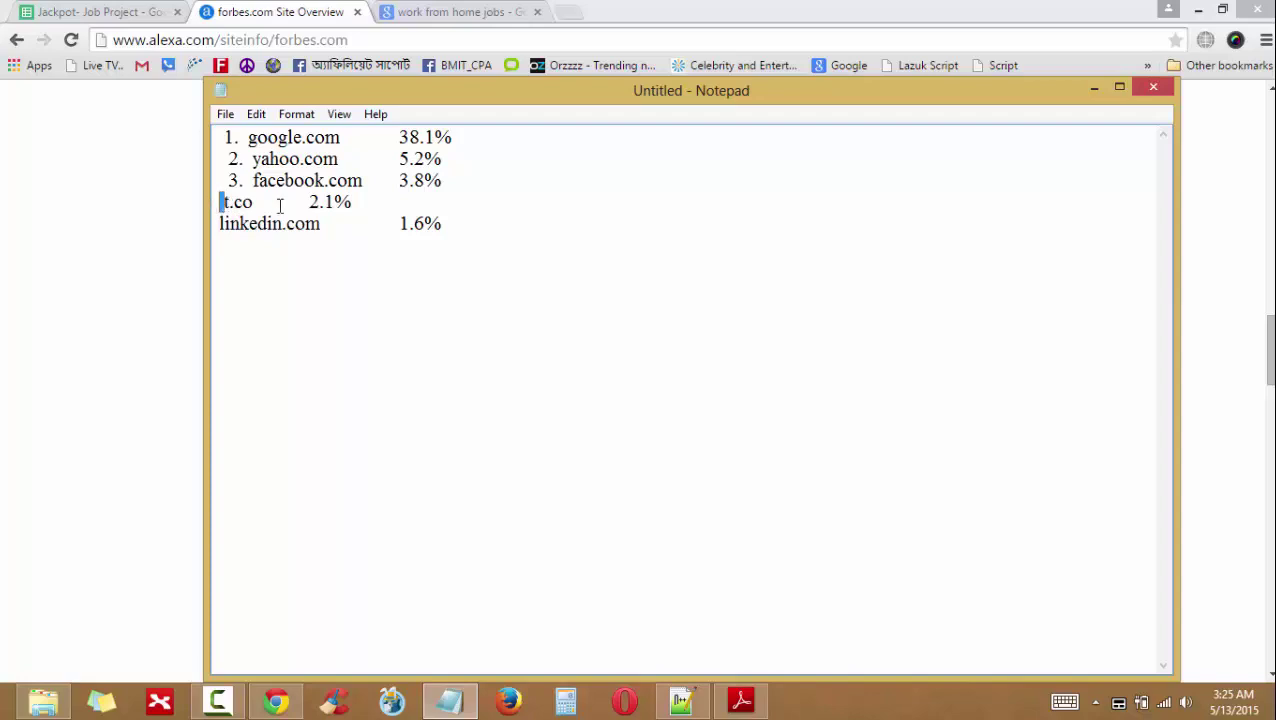
drag(378, 209, 171, 216)
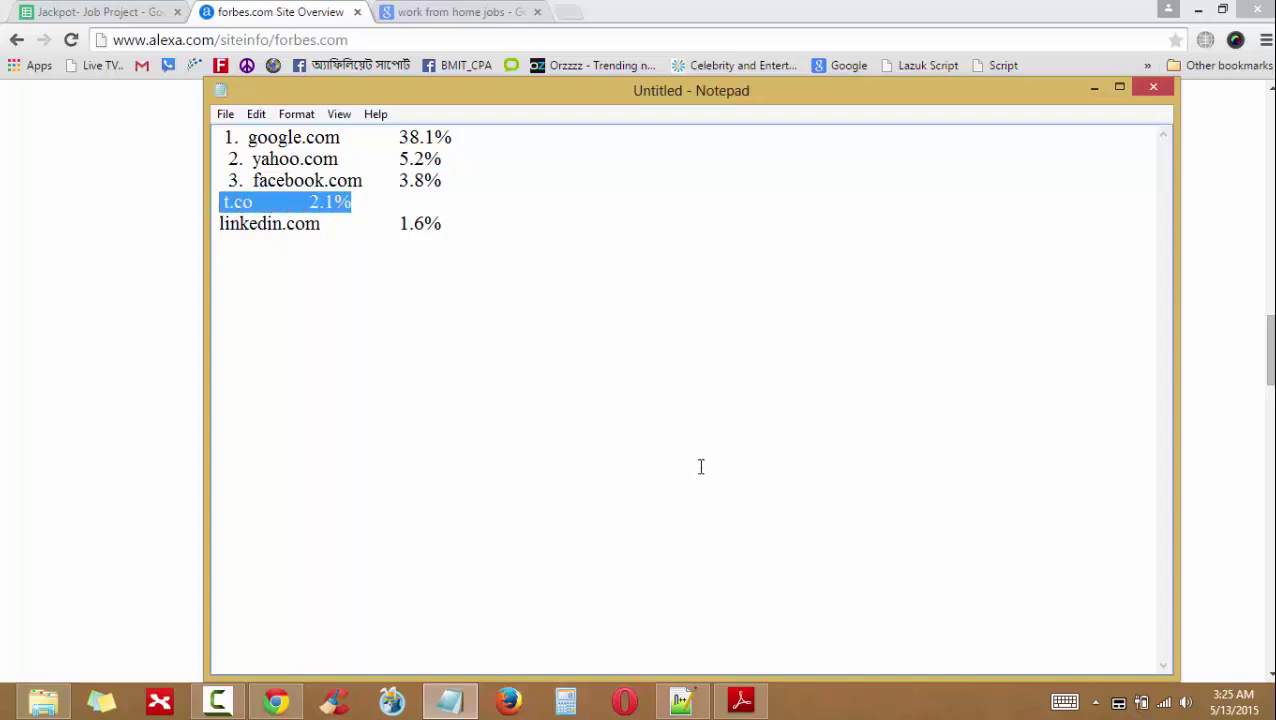
text(twitter.com)
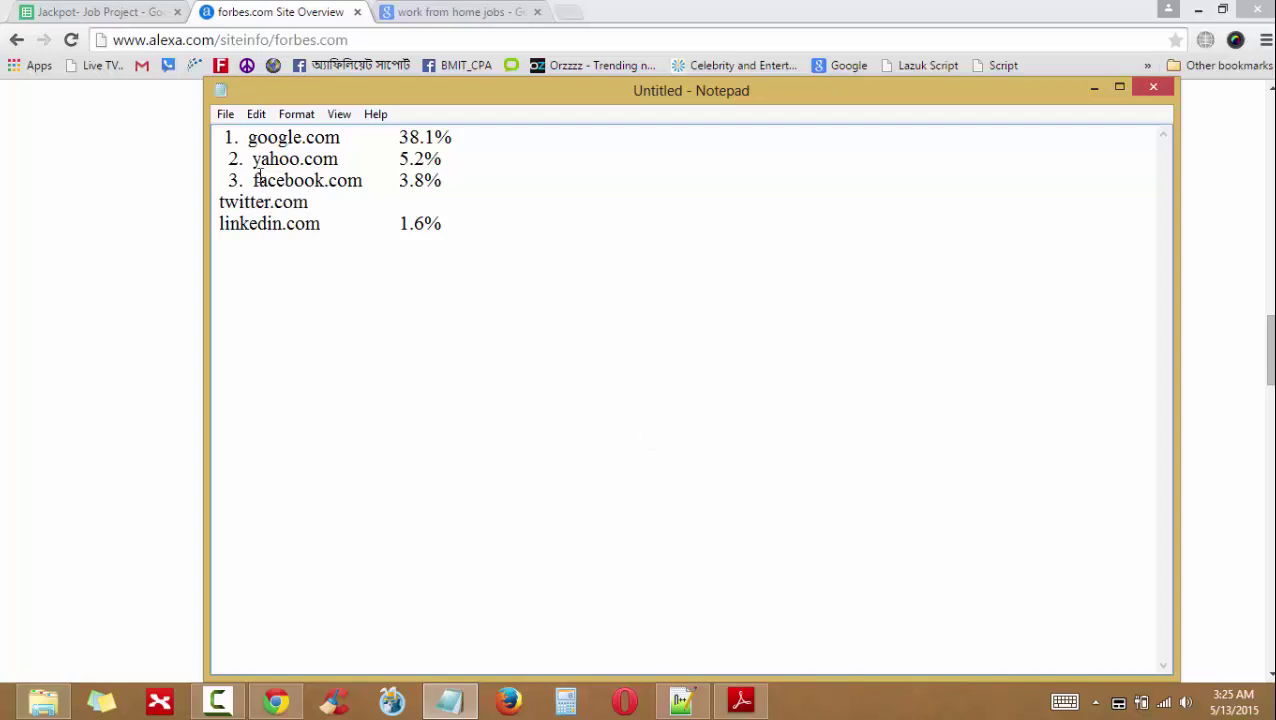
drag(252, 180, 209, 180)
key(BackSpace)
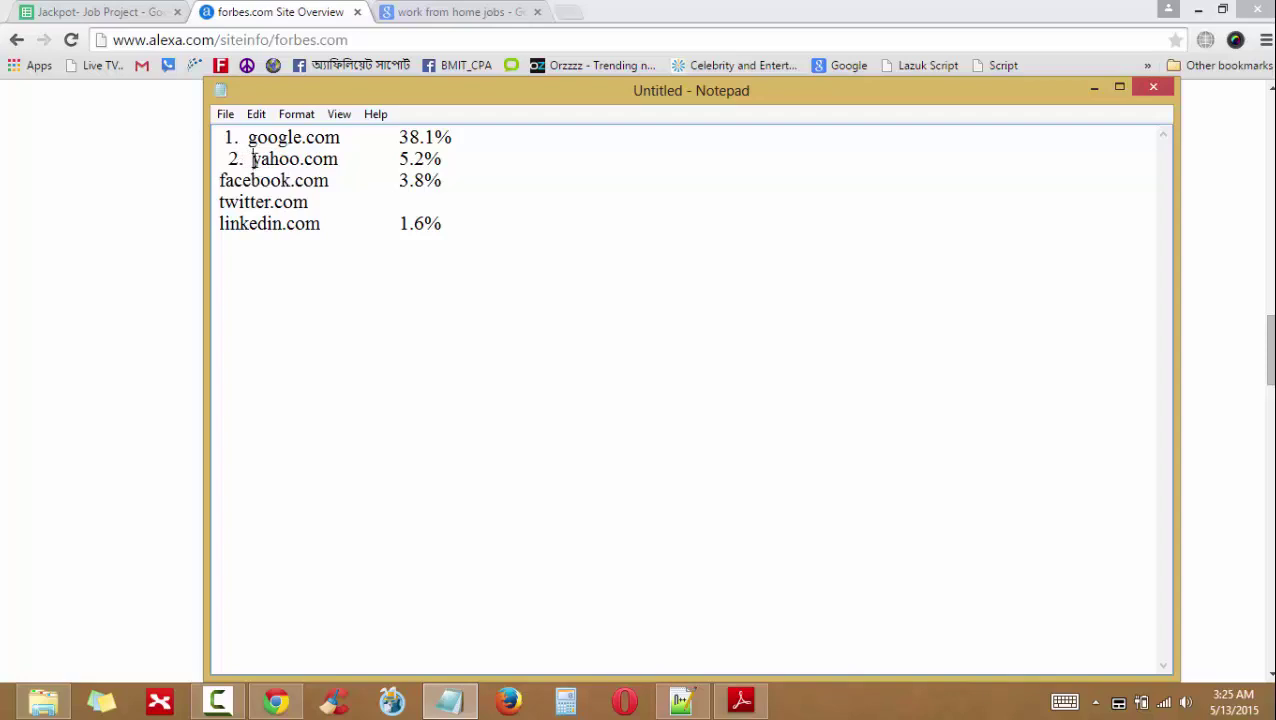
drag(253, 160, 207, 160)
key(BackSpace)
shift+click(217, 137)
key(BackSpace)
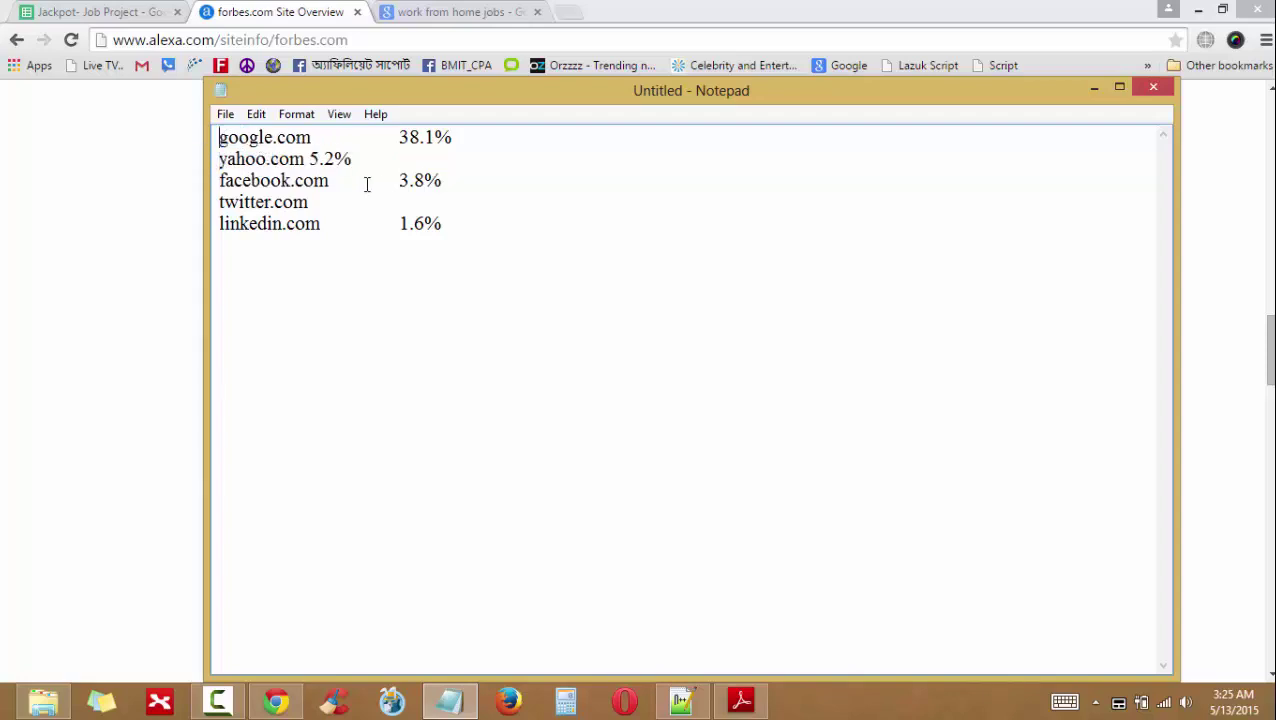
- Delete the percentages after each domain and correct the entry to twitter.com
drag(313, 137, 521, 135)
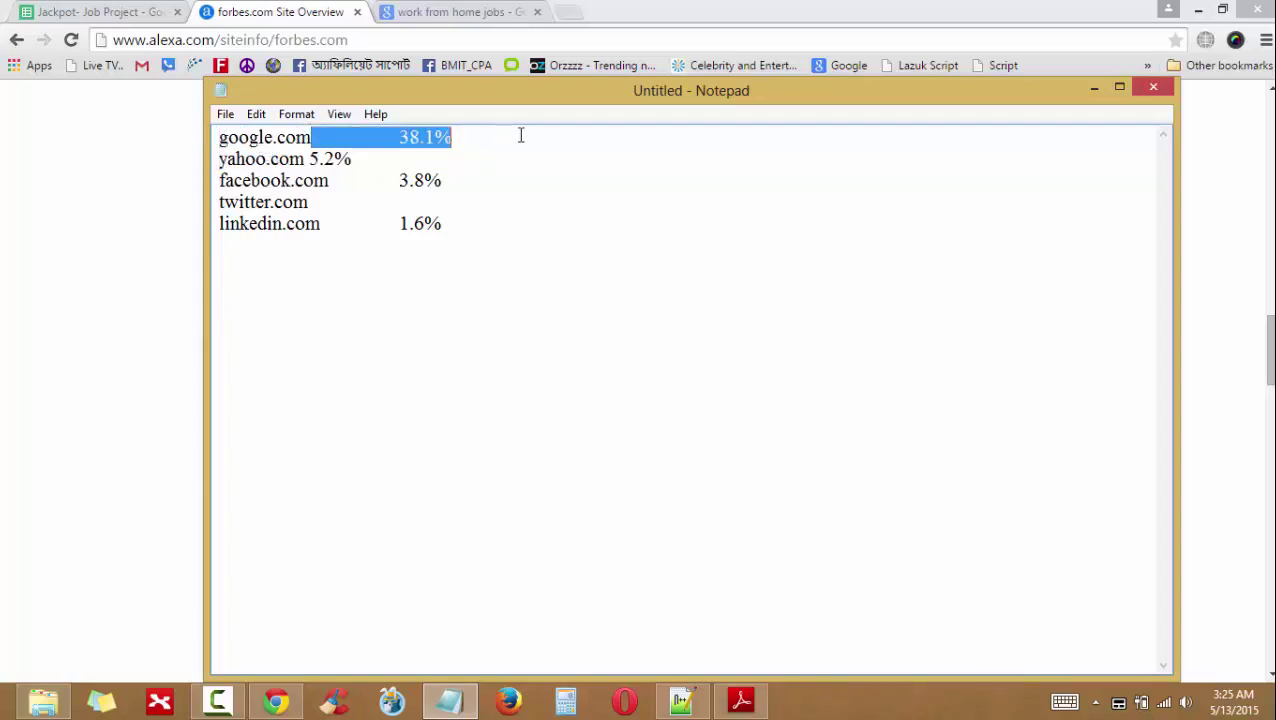
key(BackSpace)
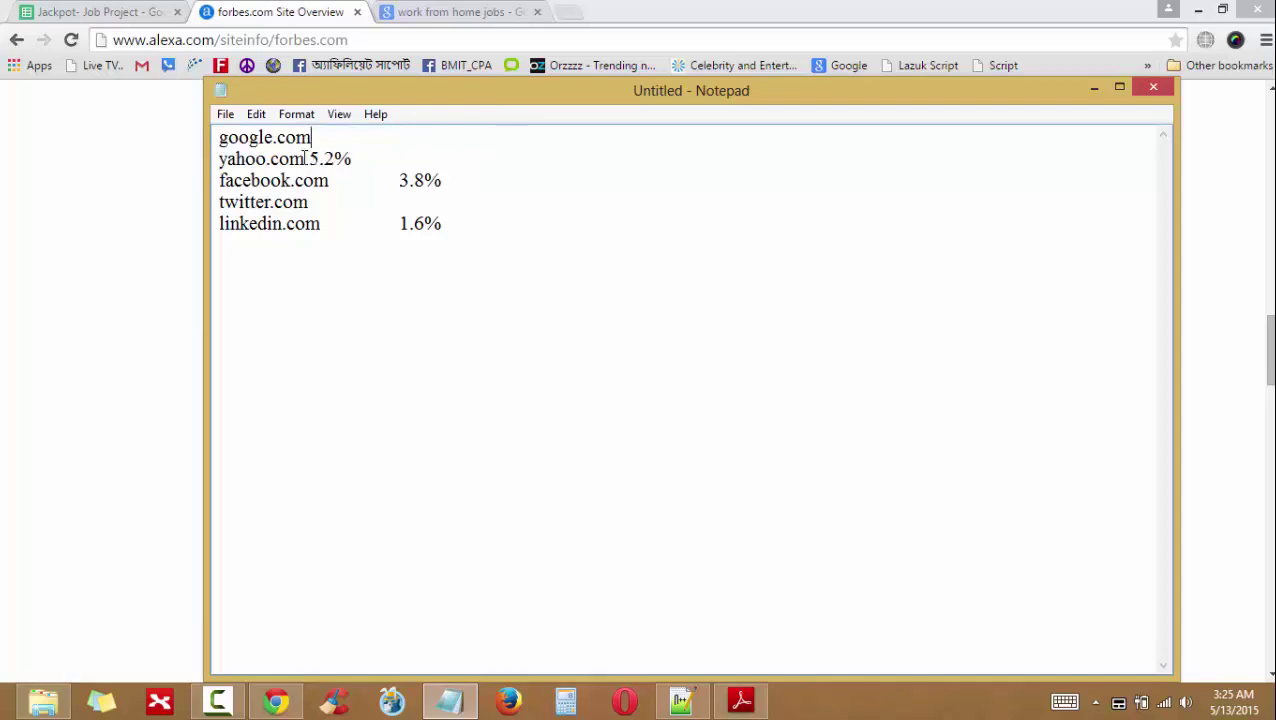
drag(305, 158, 484, 159)
key(BackSpace)
key(shift+End)
key(BackSpace)
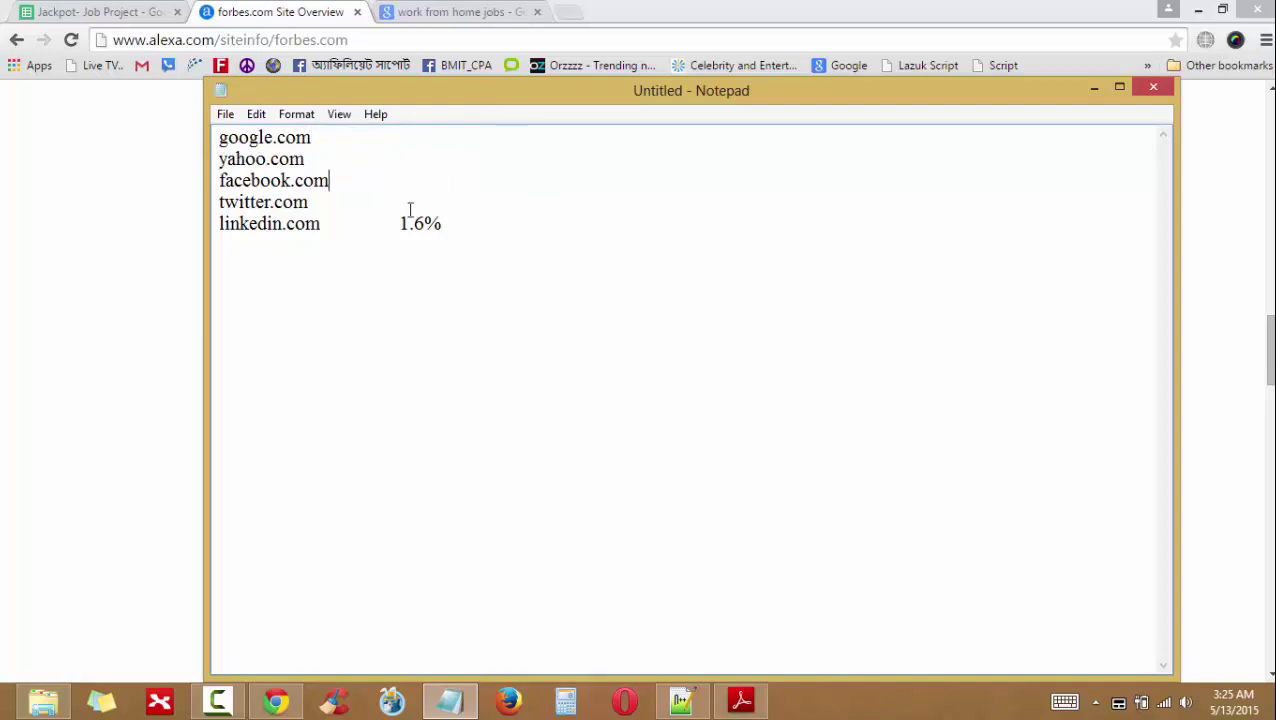
key(BackSpace)
text(m)
key(shift+End)
key(BackSpace)
- Look up indeed.com in Alexa, taken from the Indeed search result
click(267, 12)
click(441, 12)
scroll(450, 445, down, 1)
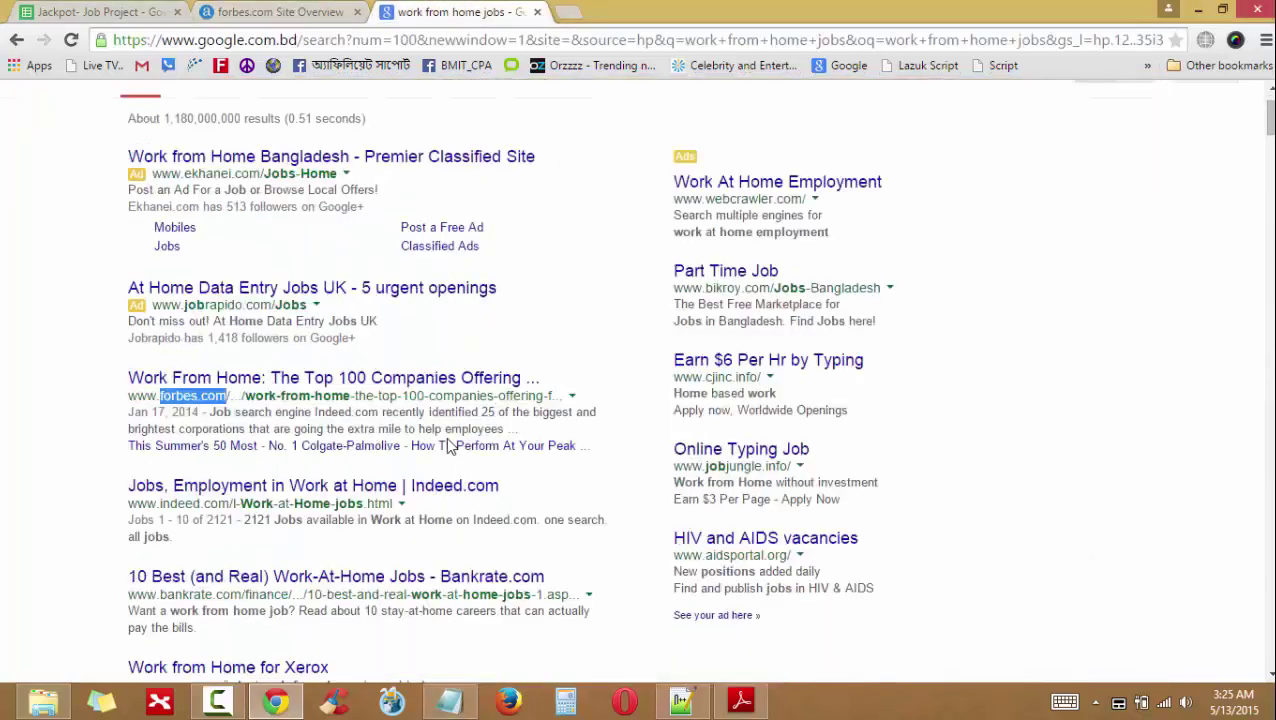
scroll(450, 445, down, 2)
drag(160, 317, 227, 316)
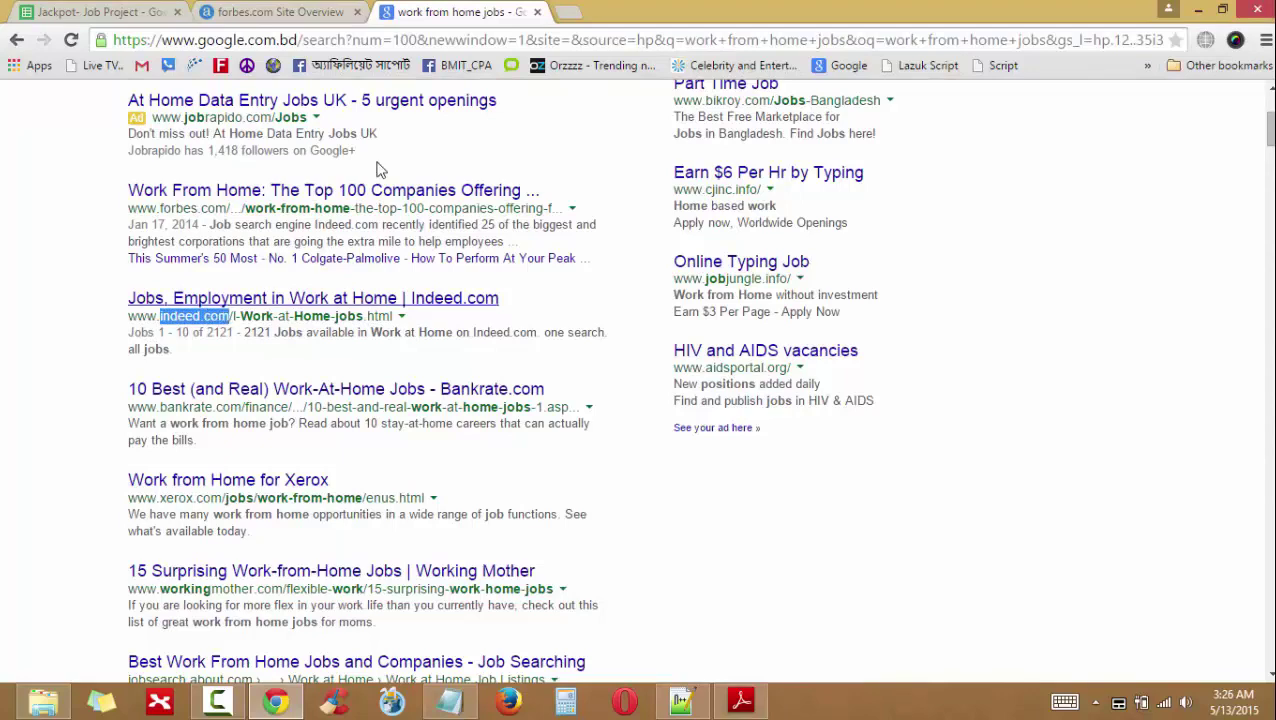
key(ctrl+shift+Tab)
scroll(1071, 199, up, 10)
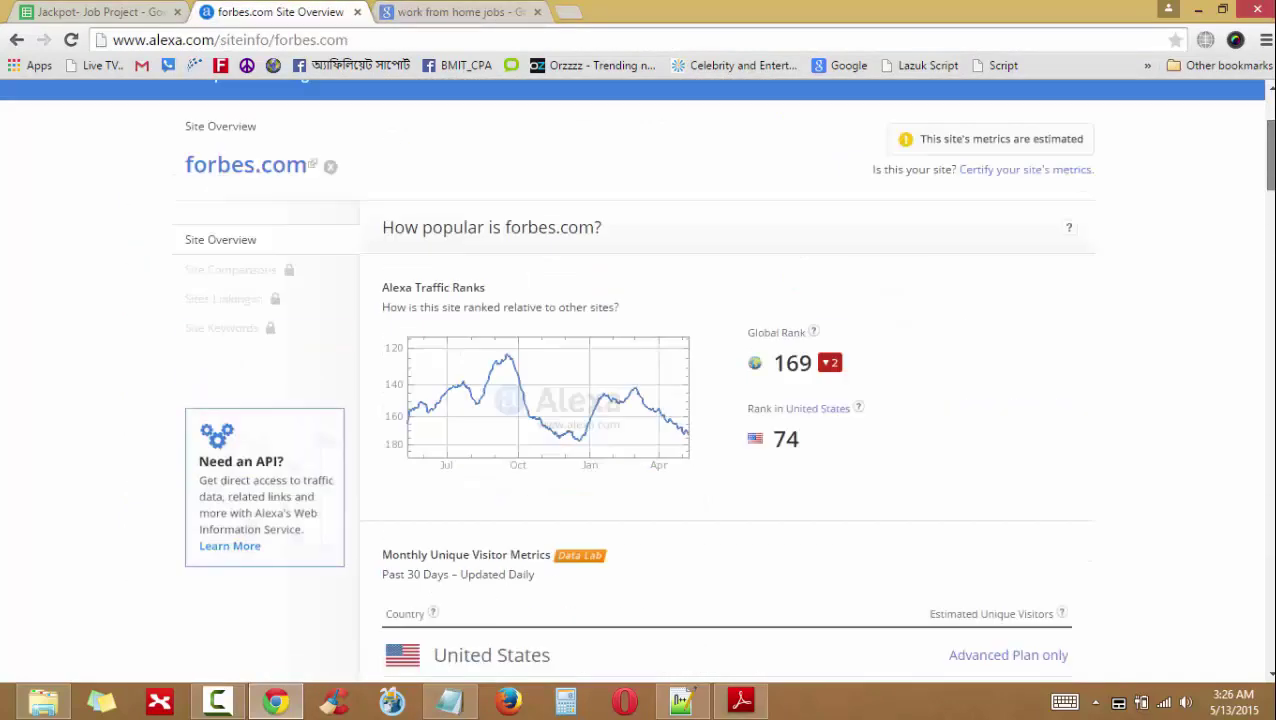
click(1014, 164)
text(indeed.com)
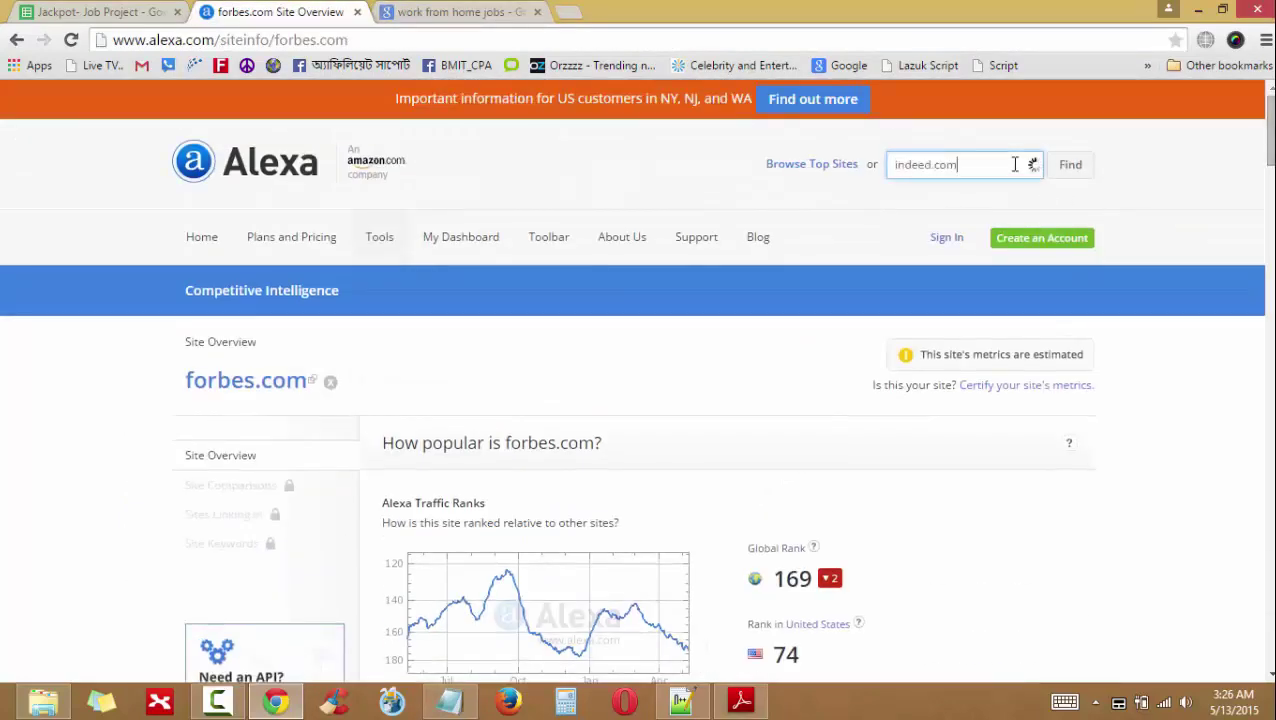
click(1070, 164)
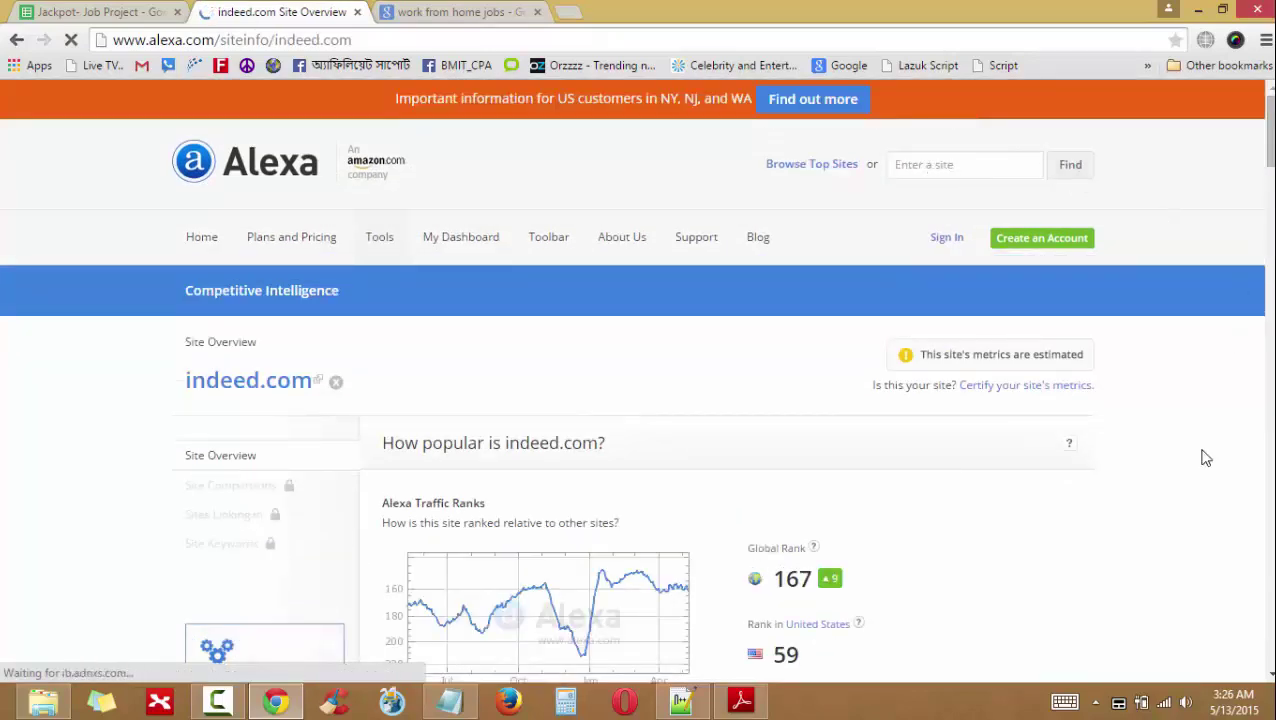
- Review indeed.com's US rank 59, US visitor share and upstream sites list
scroll(1120, 440, down, 2)
drag(800, 468, 771, 472)
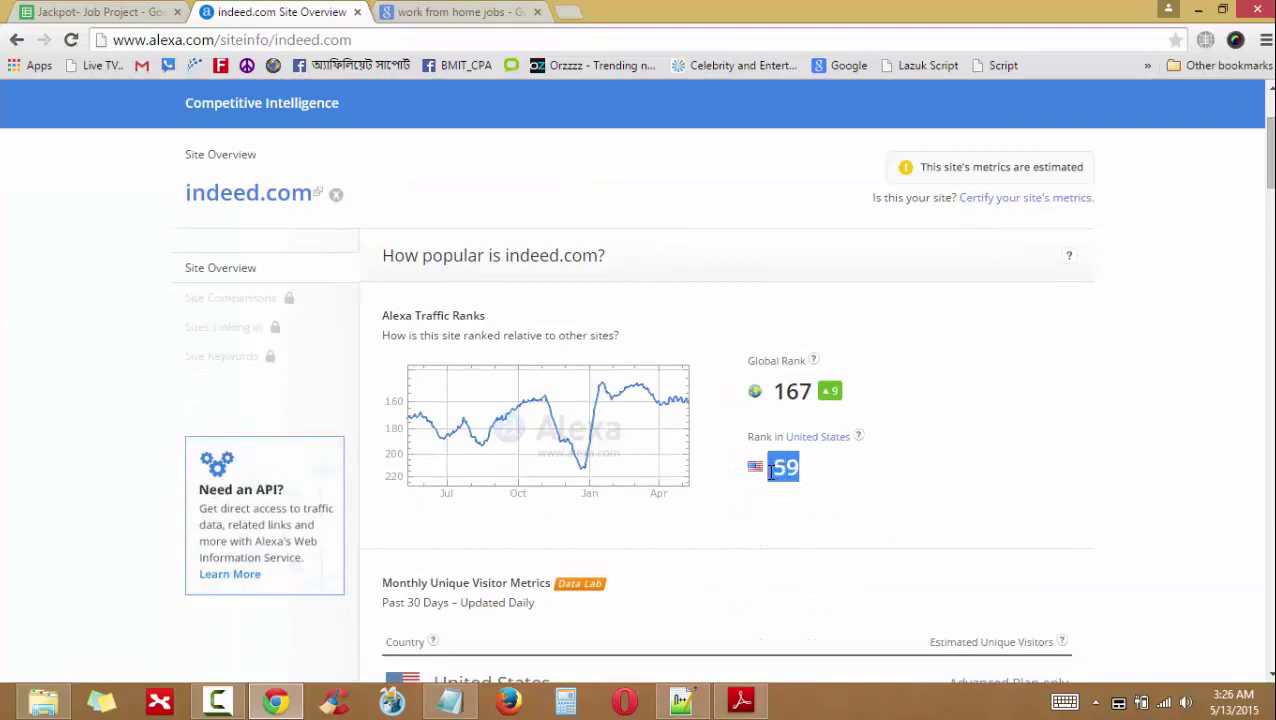
scroll(1093, 481, down, 3)
scroll(1093, 481, up, 1)
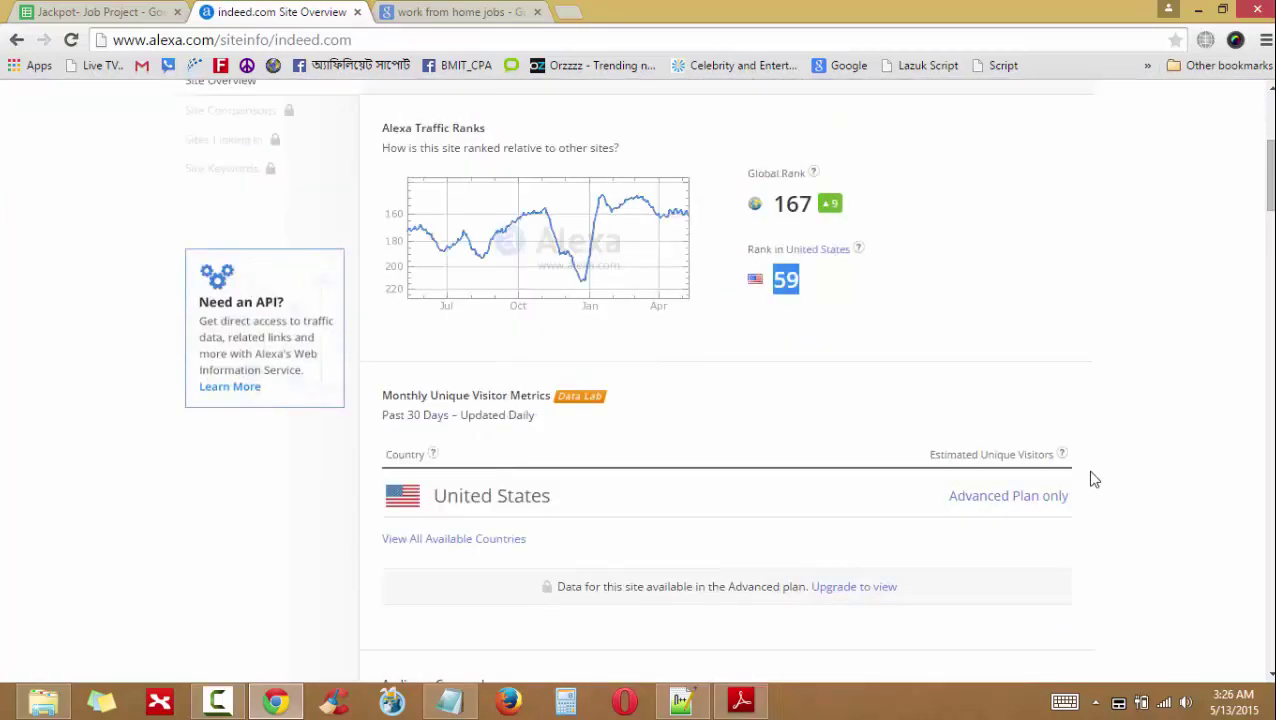
scroll(882, 287, down, 5)
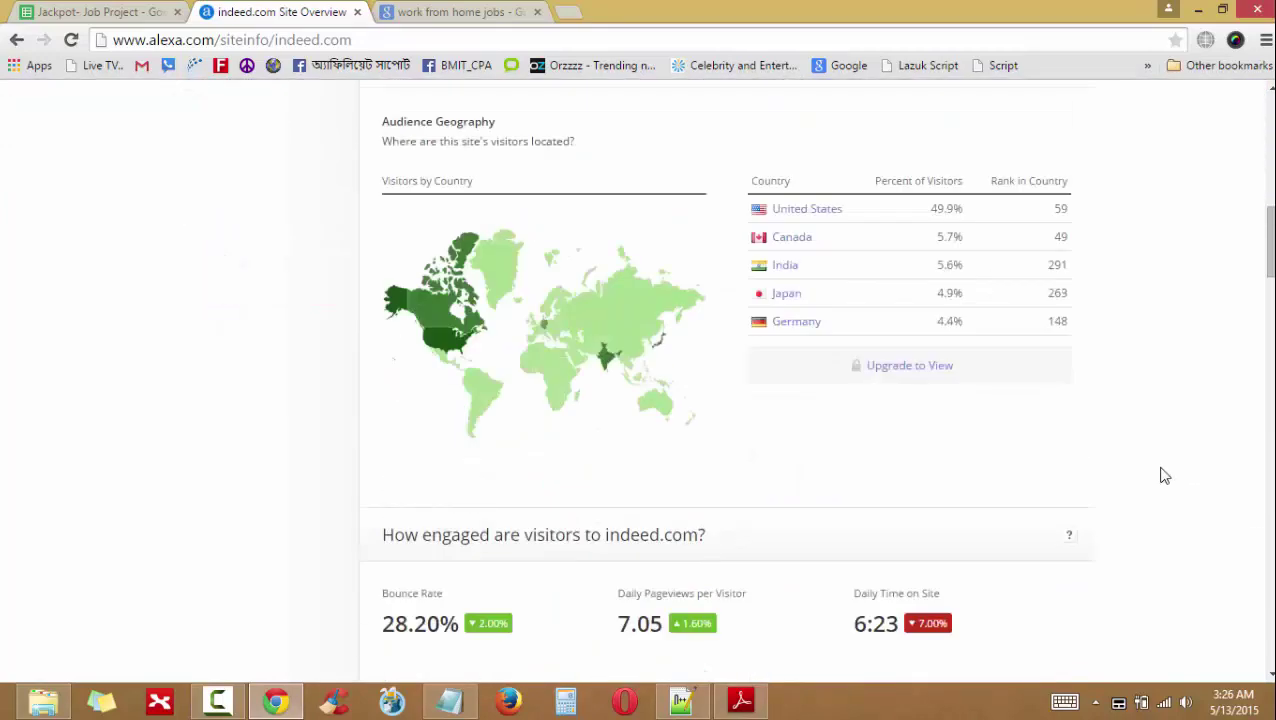
scroll(1164, 476, down, 2)
scroll(1164, 476, up, 3)
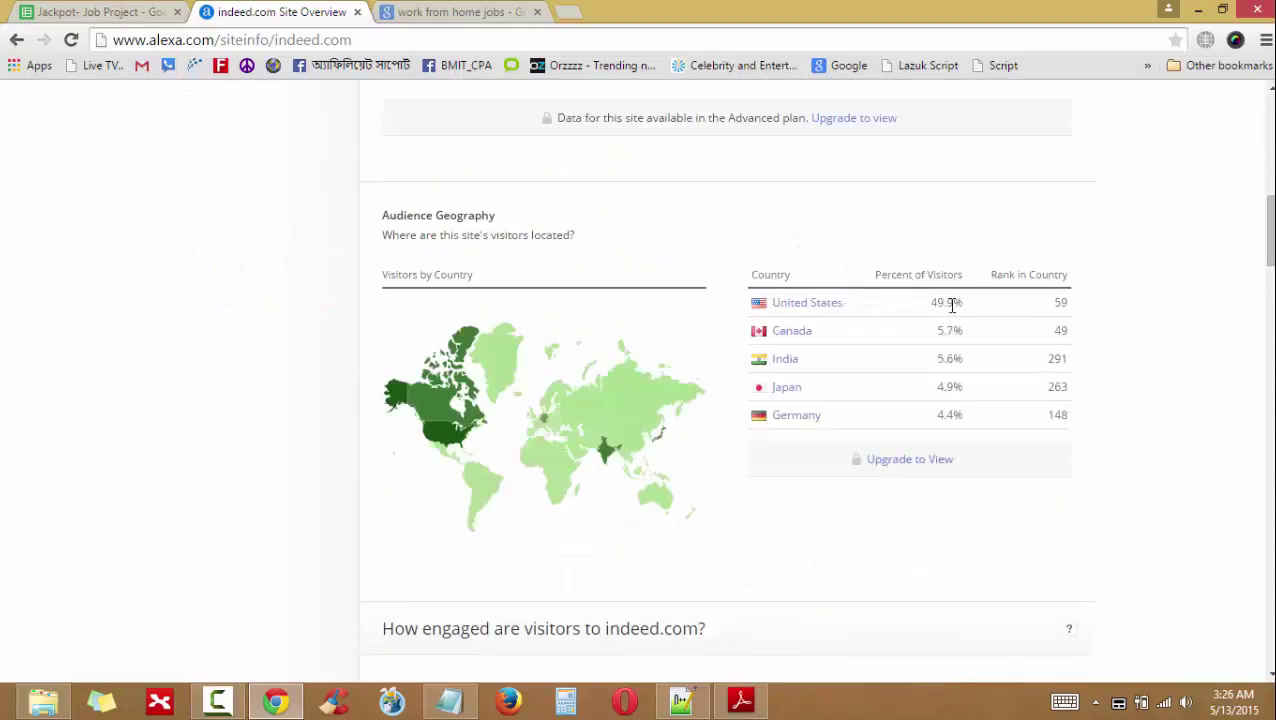
drag(962, 303, 936, 305)
scroll(1156, 477, down, 9)
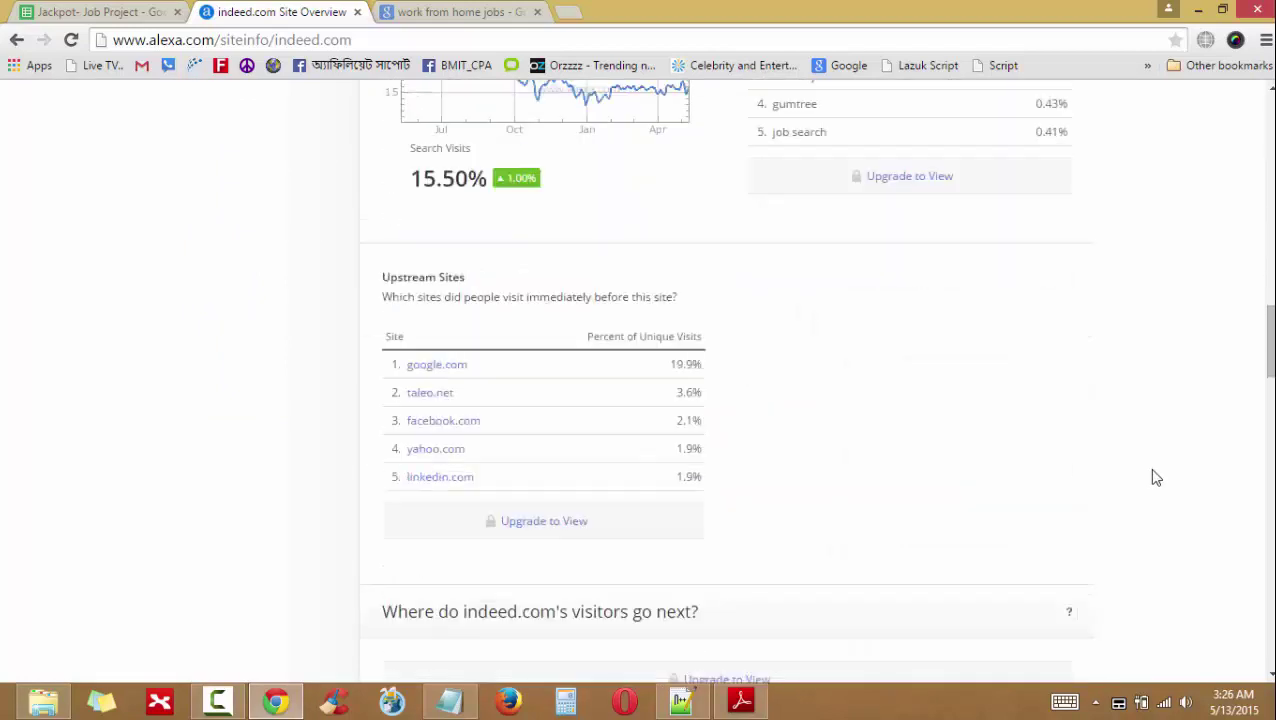
drag(499, 485, 419, 407)
key(ctrl+c)
click(530, 415)
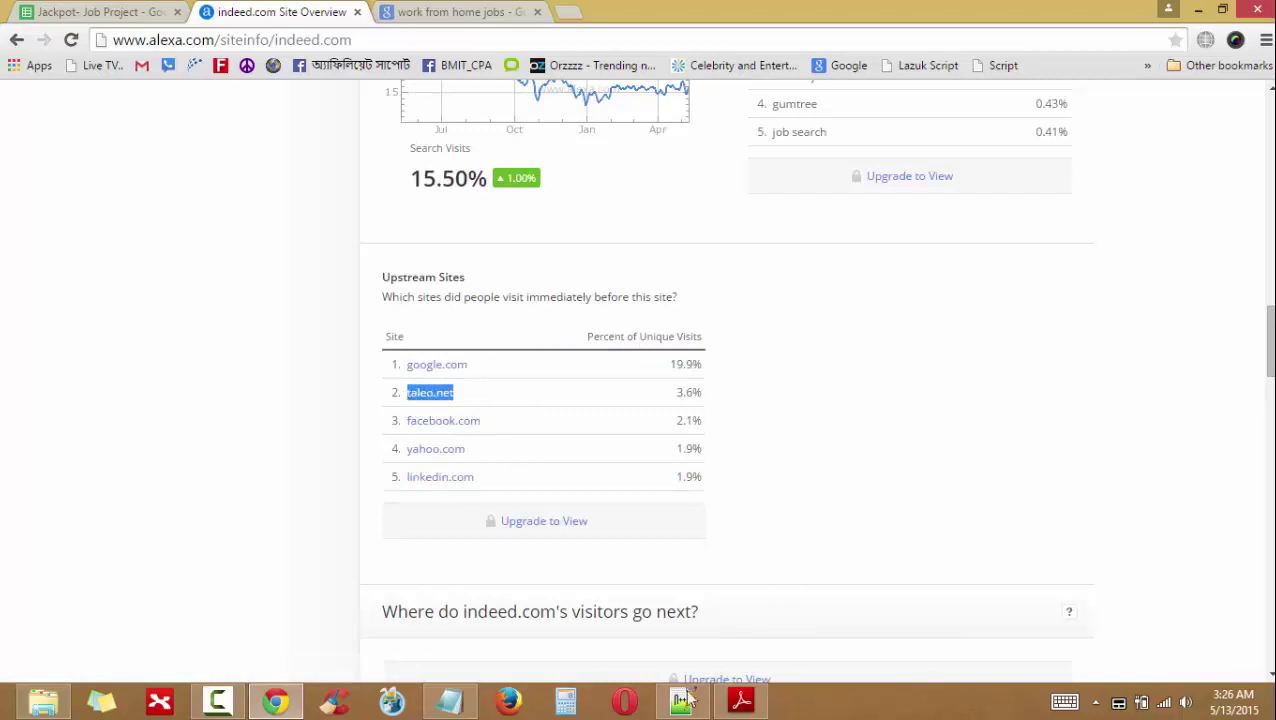
- Paste taleo.net as a sixth entry below linkedin.com in Notepad
click(447, 706)
key(ctrl+v)
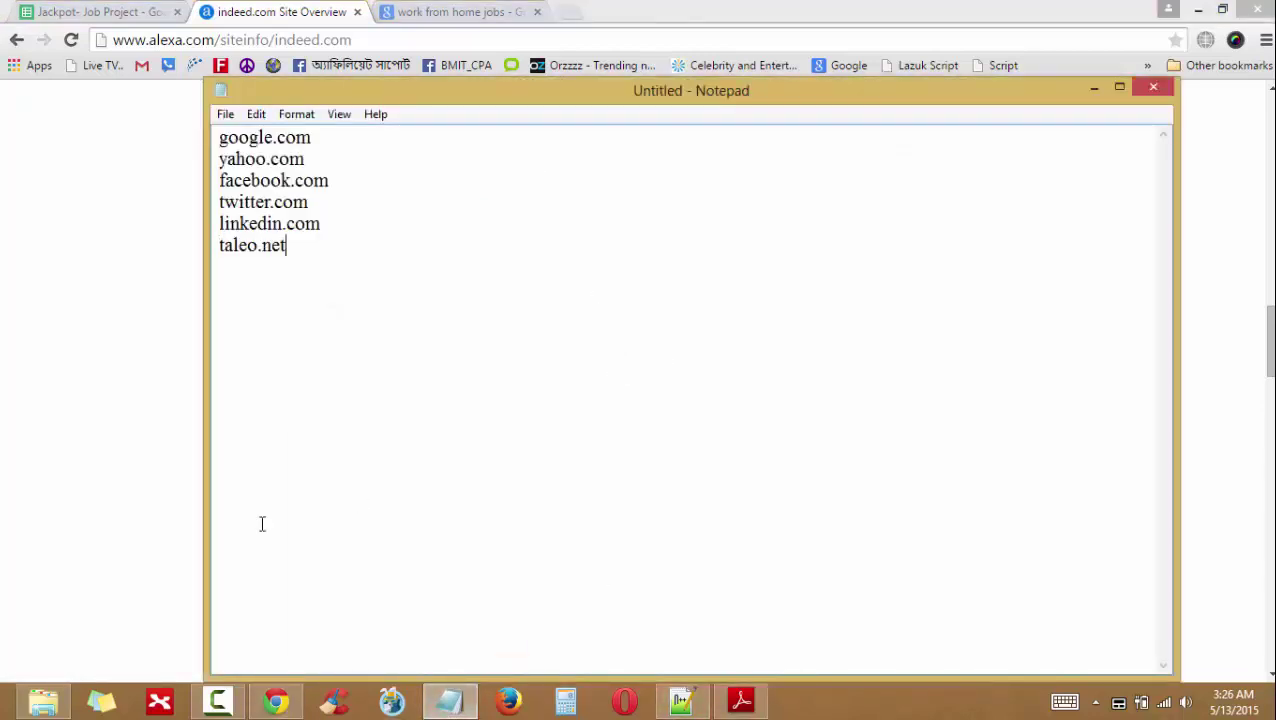
key(alt+Tab)
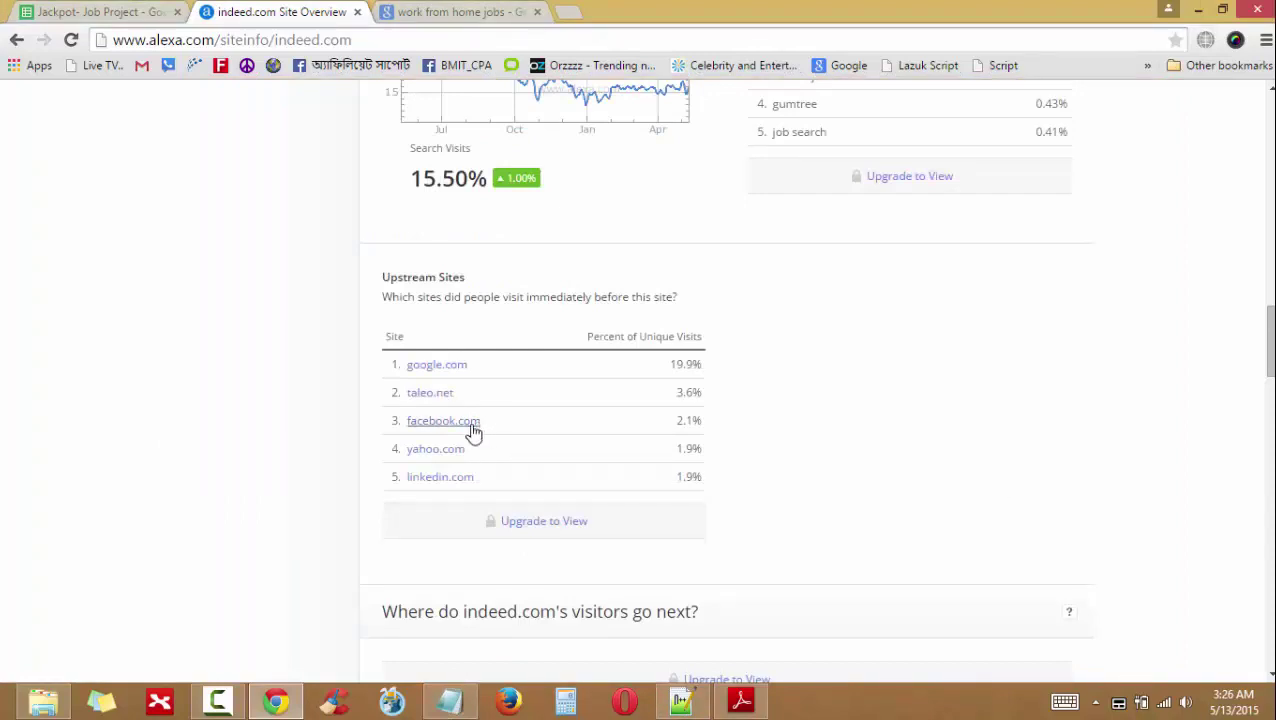
click(450, 706)
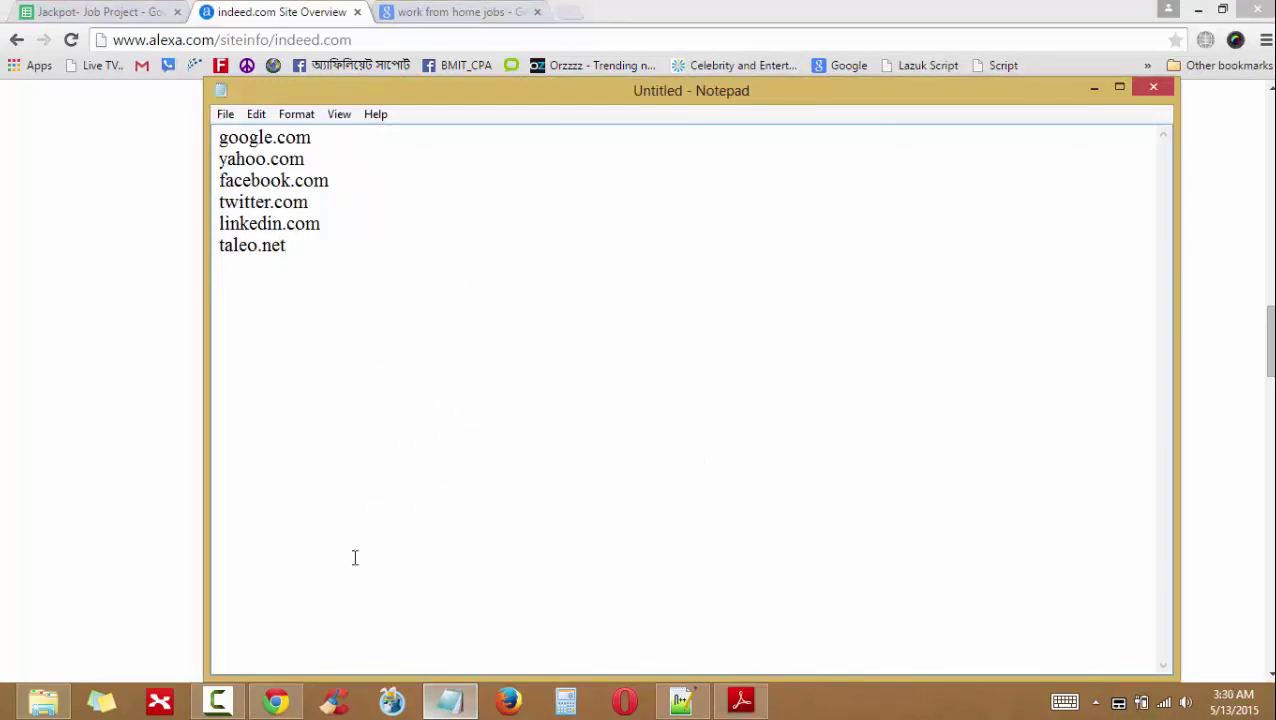
- Cross-check the Notepad list against indeed.com's upstream sites, then return to the Google results
mouse_move(430, 710)
click(460, 11)
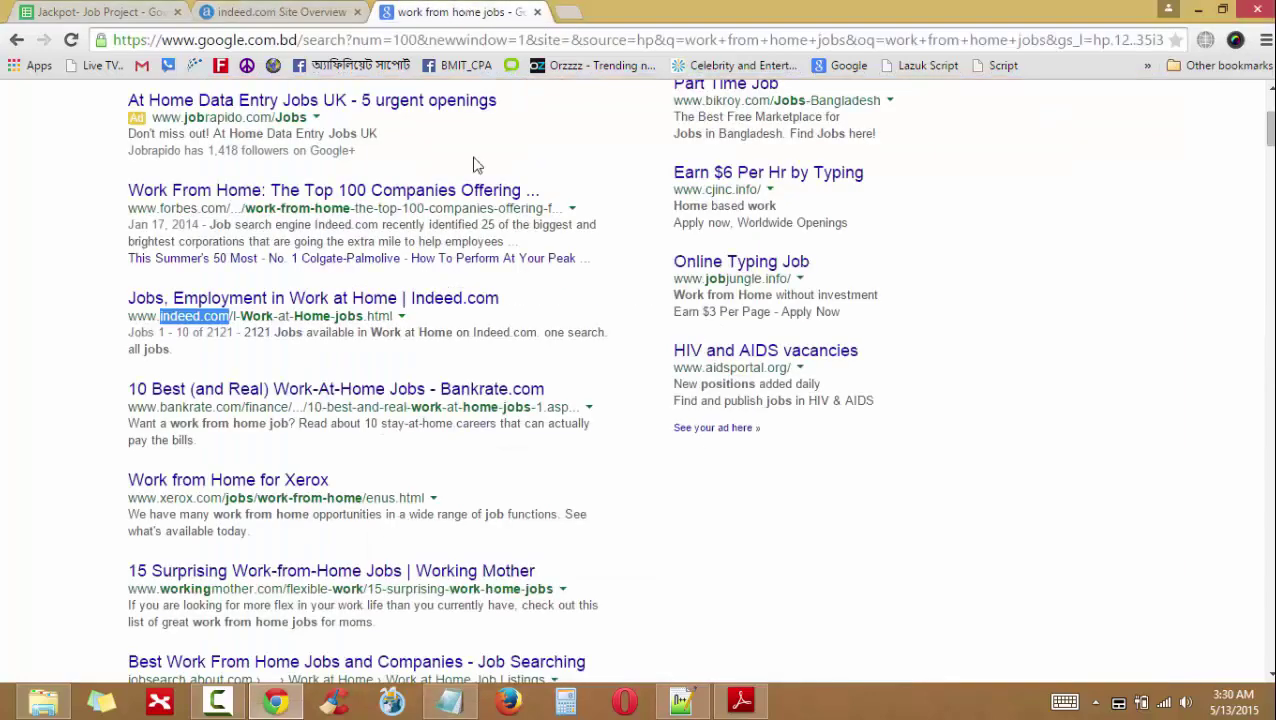
click(270, 10)
scroll(712, 349, down, 1)
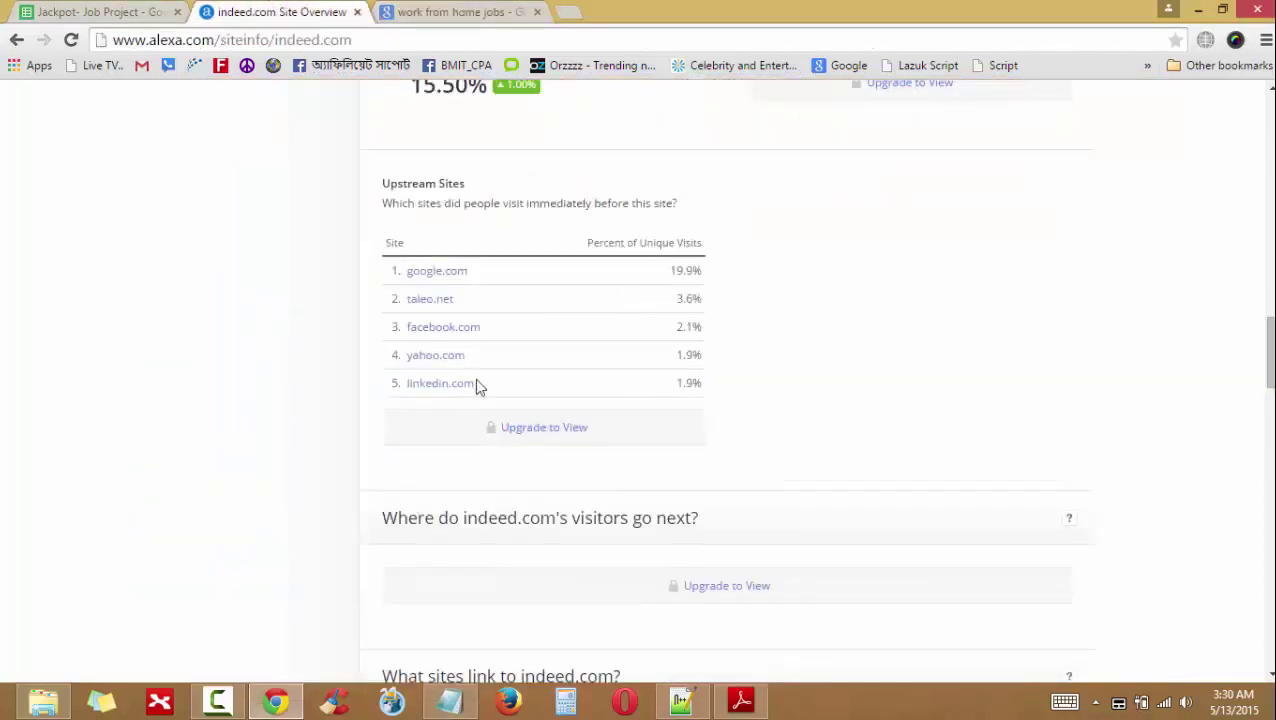
click(476, 708)
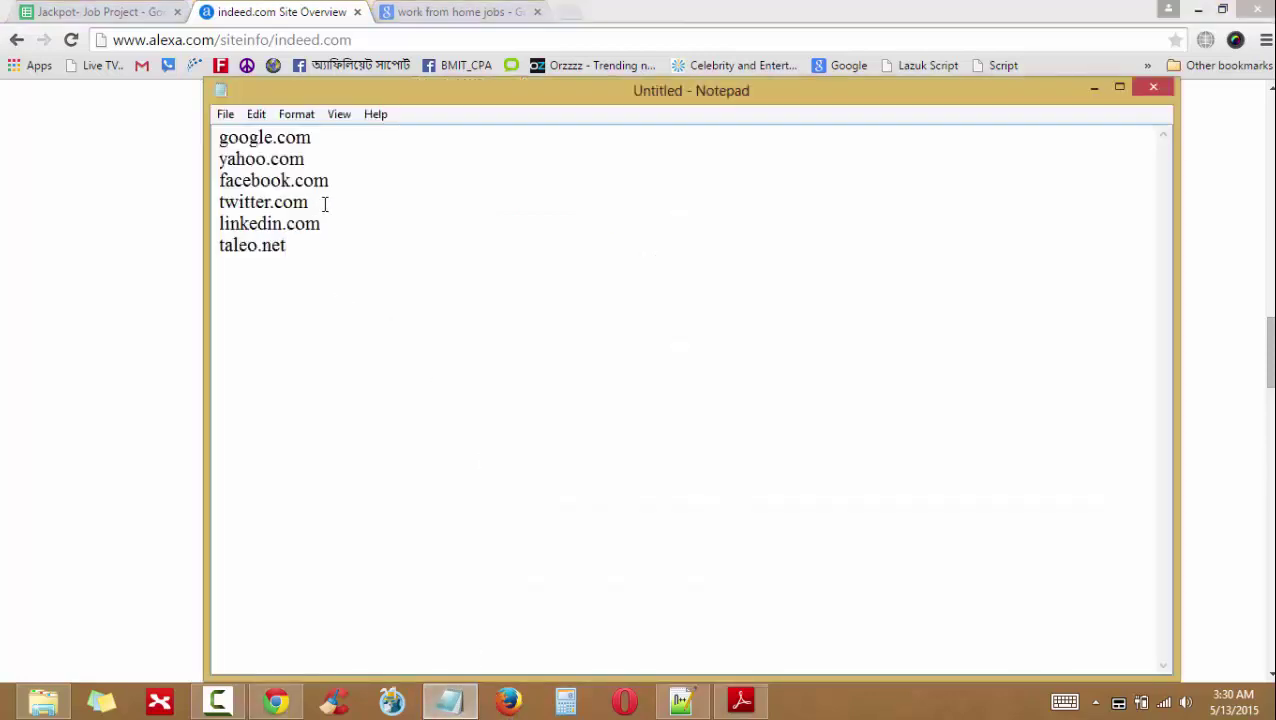
drag(347, 223, 212, 223)
drag(306, 160, 194, 158)
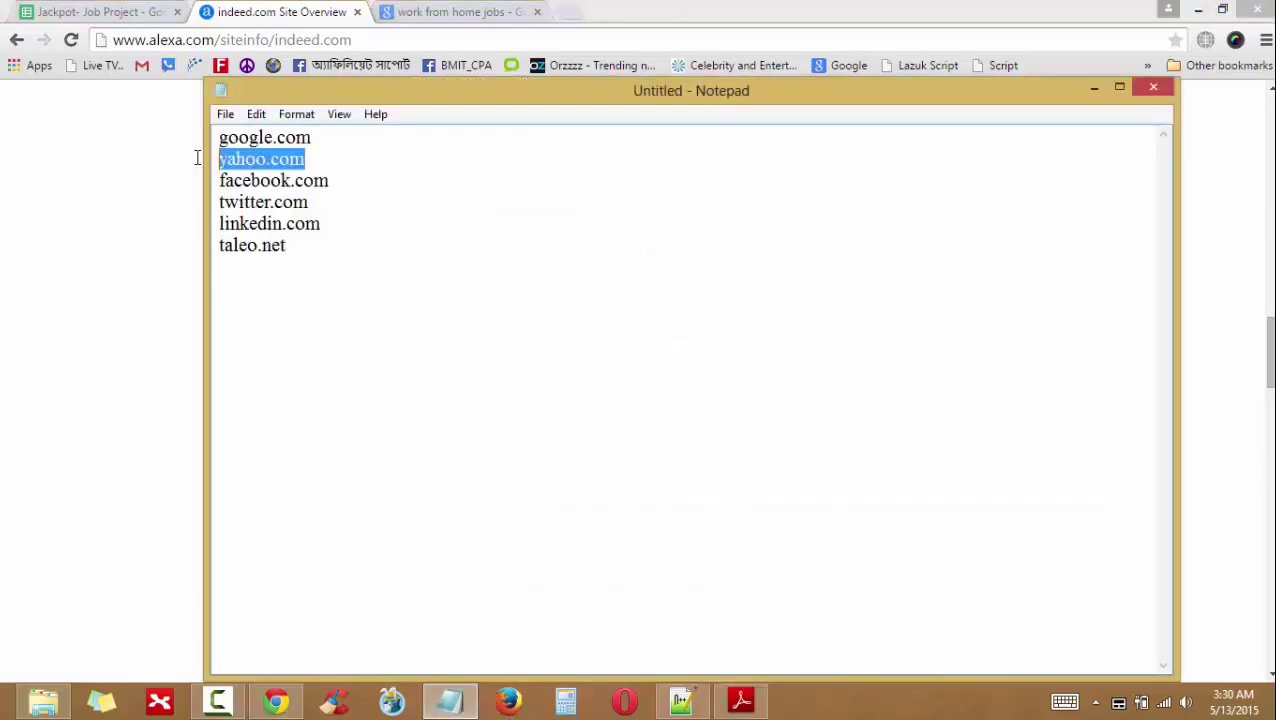
click(105, 332)
click(460, 12)
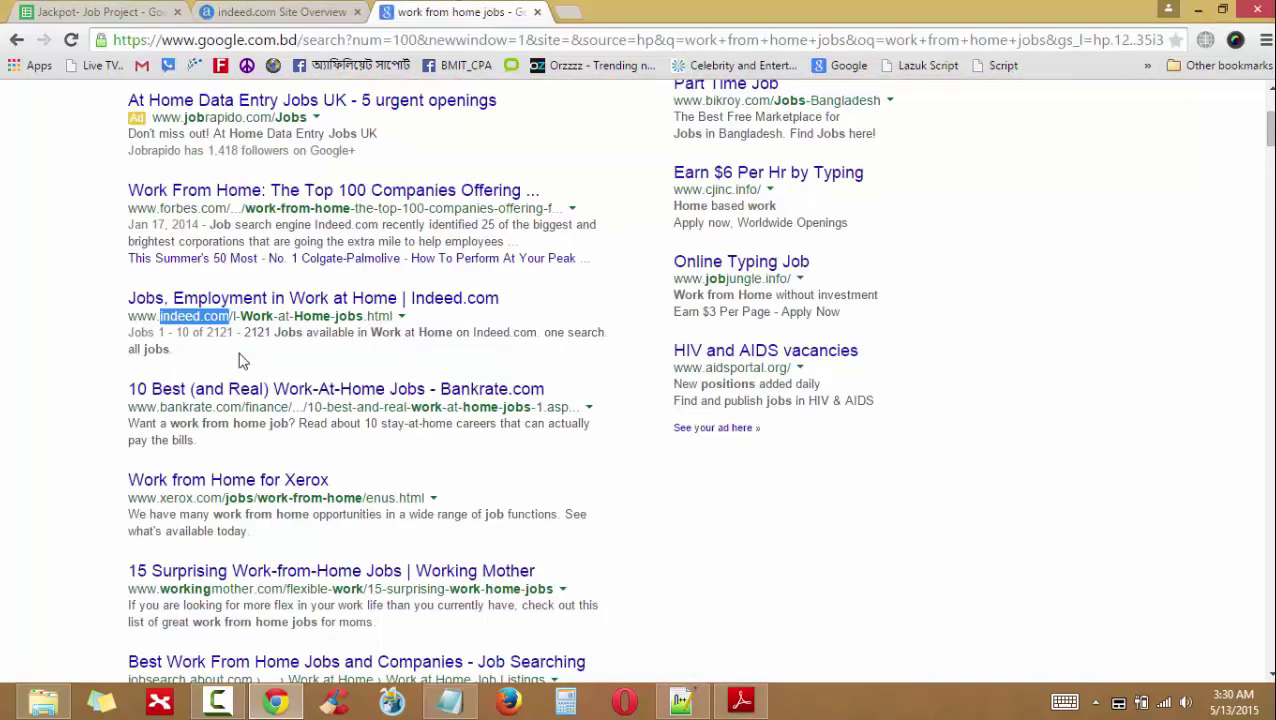
- Look up bankrate.com in Alexa, copied from its search result
drag(160, 407, 238, 408)
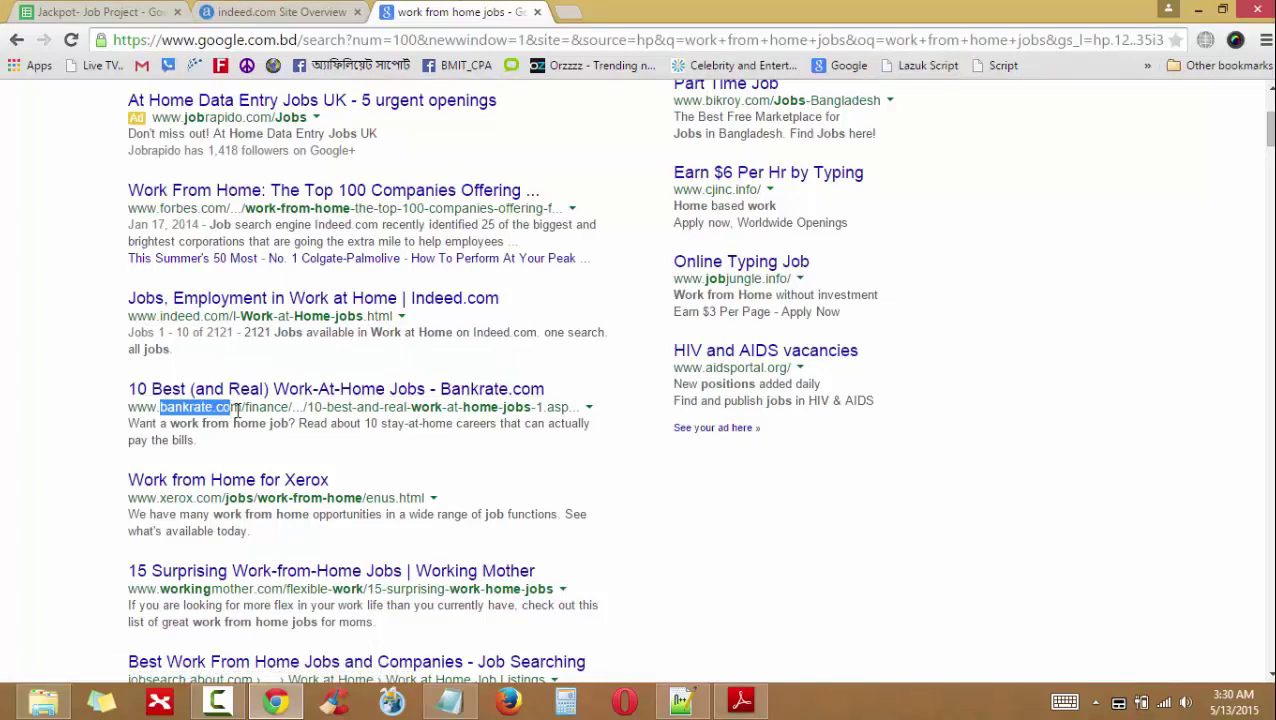
click(282, 12)
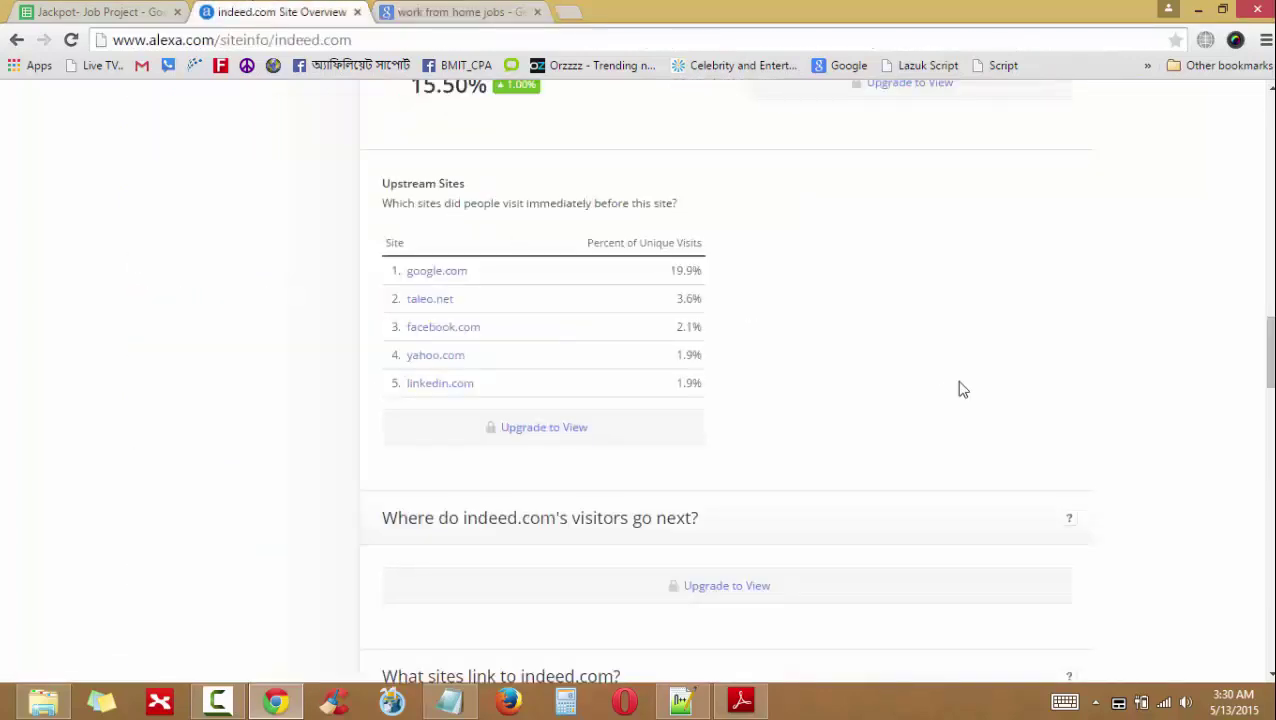
scroll(980, 420, up, 20)
click(979, 160)
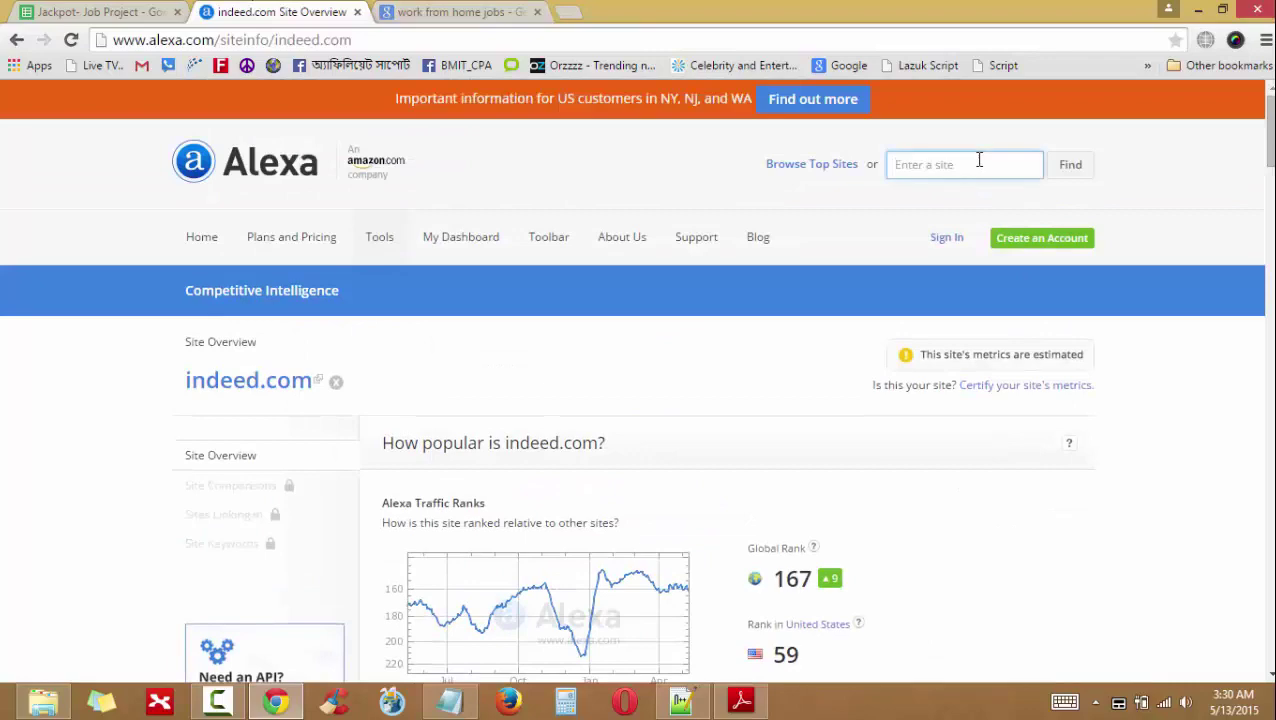
text(bankrate.com)
click(1075, 168)
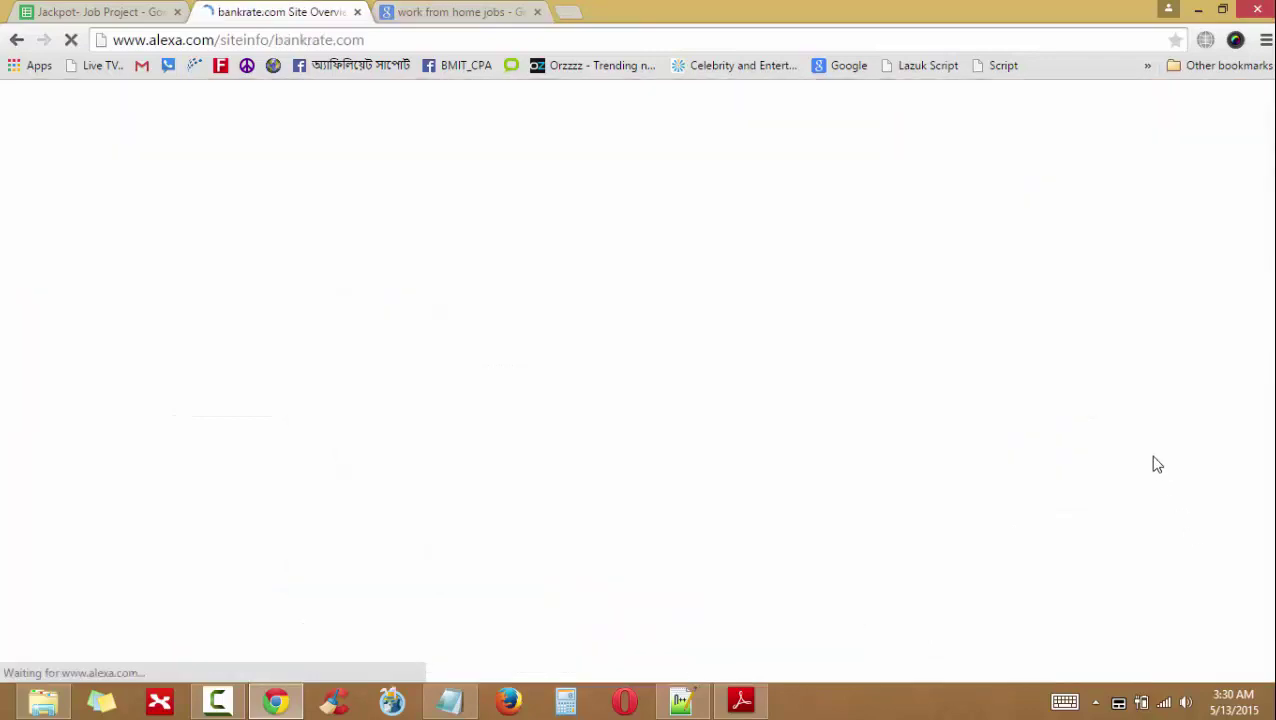
- Check bankrate.com's United States visitors and select comcast.net from its upstream sites
scroll(1157, 464, down, 3)
scroll(1157, 464, down, 5)
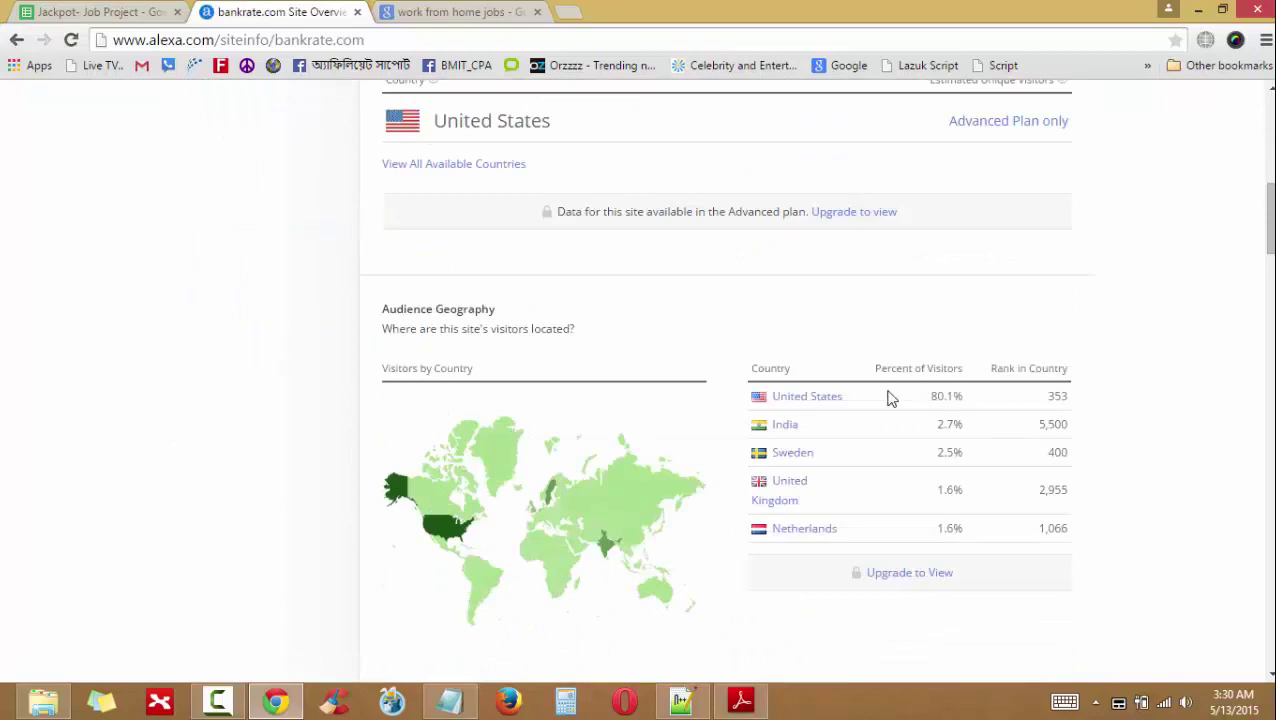
drag(855, 406, 777, 403)
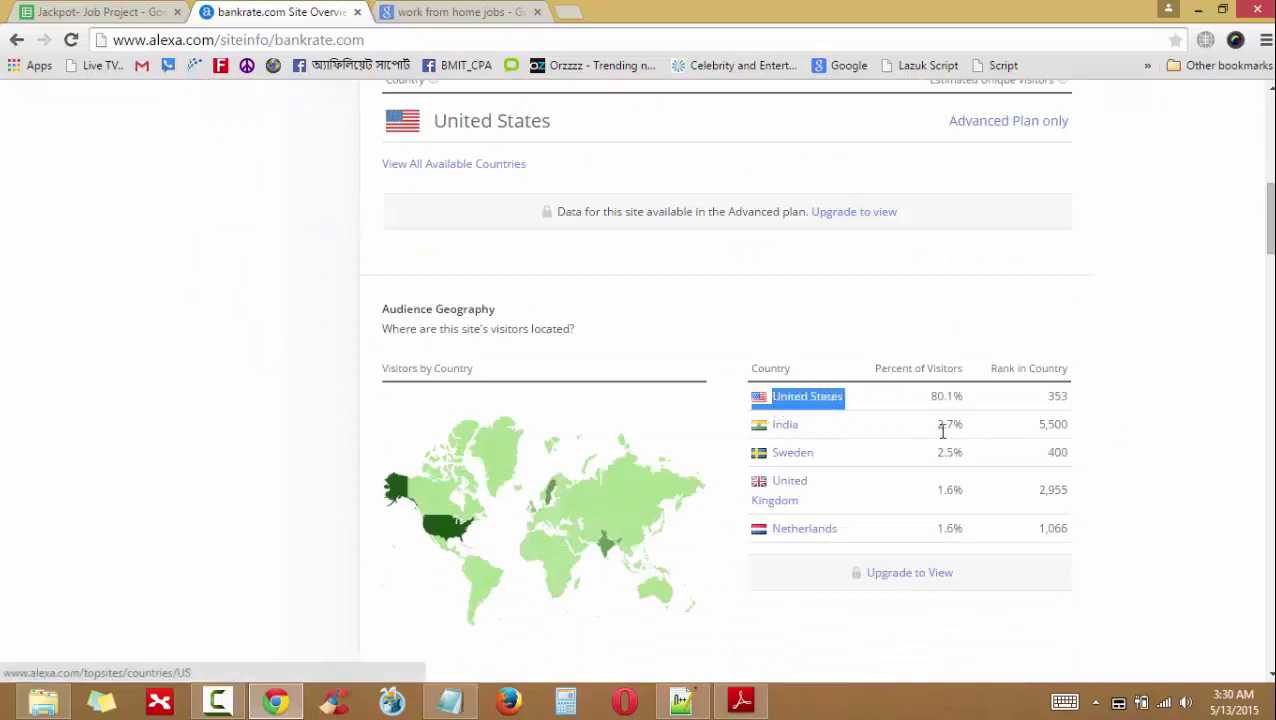
scroll(1096, 478, down, 10)
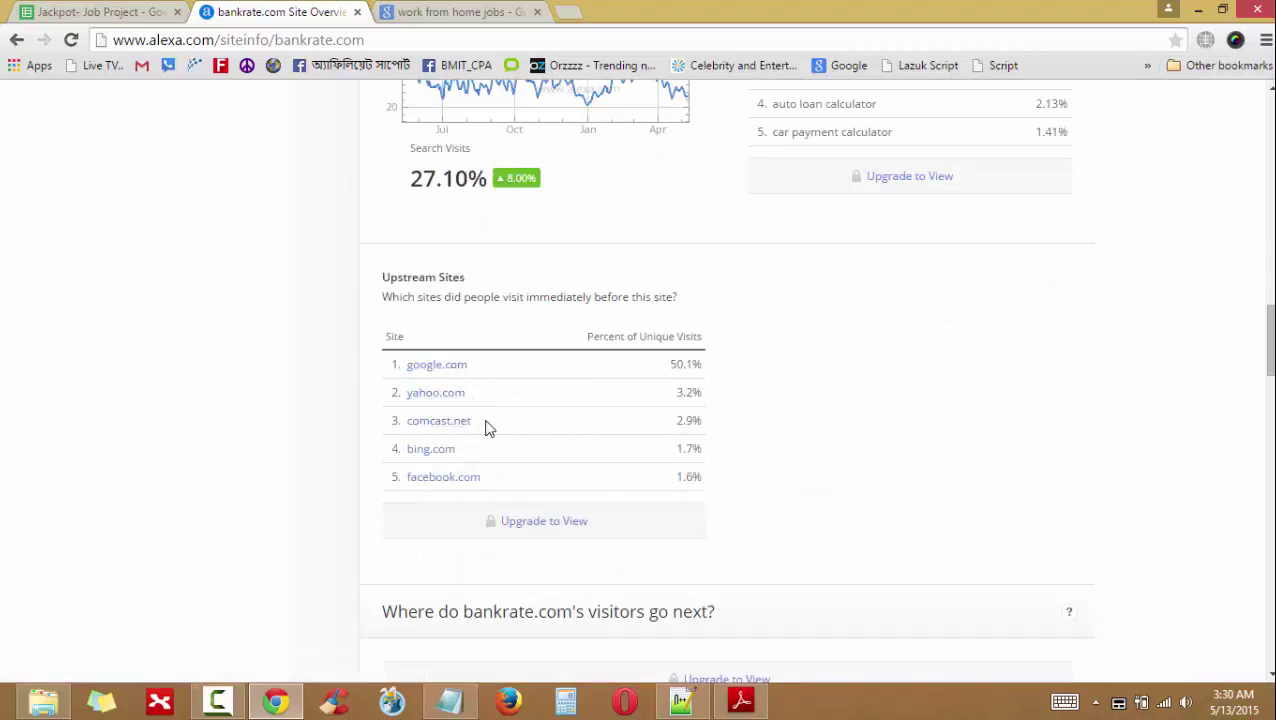
drag(488, 427, 403, 430)
key(ctrl+c)
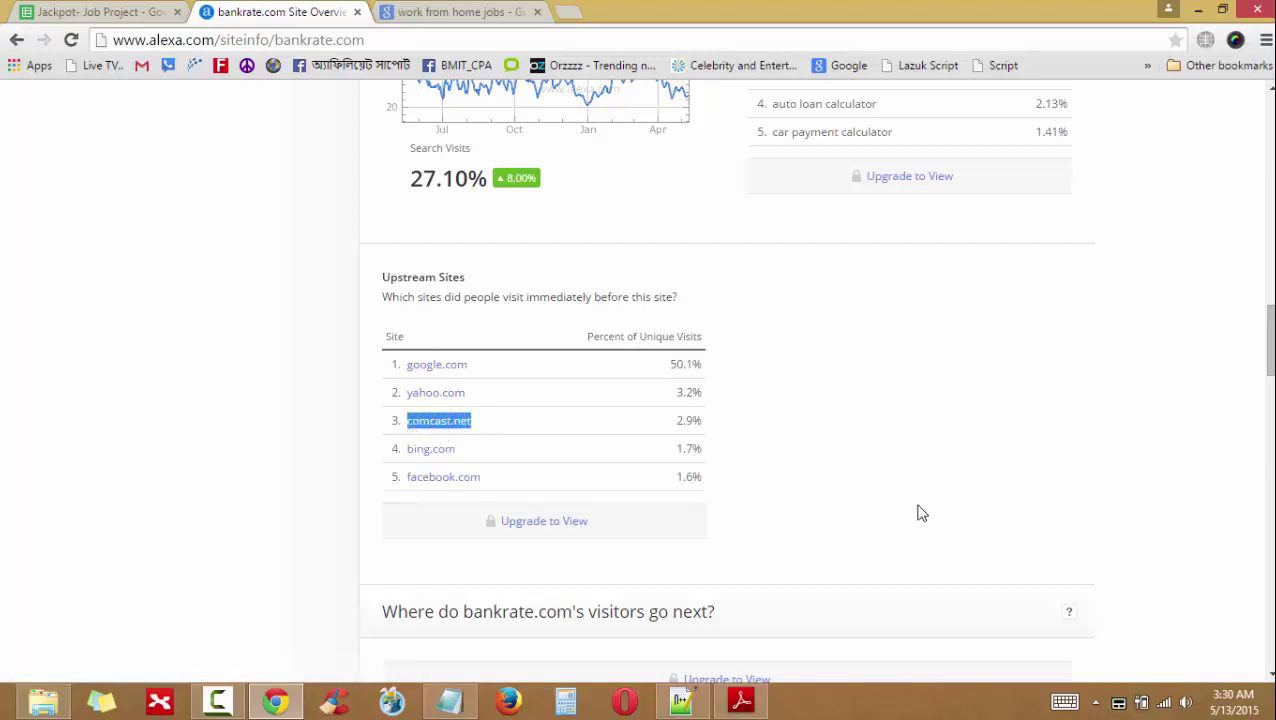
- Paste comcast.net onto the line after taleo.net in the Notepad list
click(449, 701)
click(346, 246)
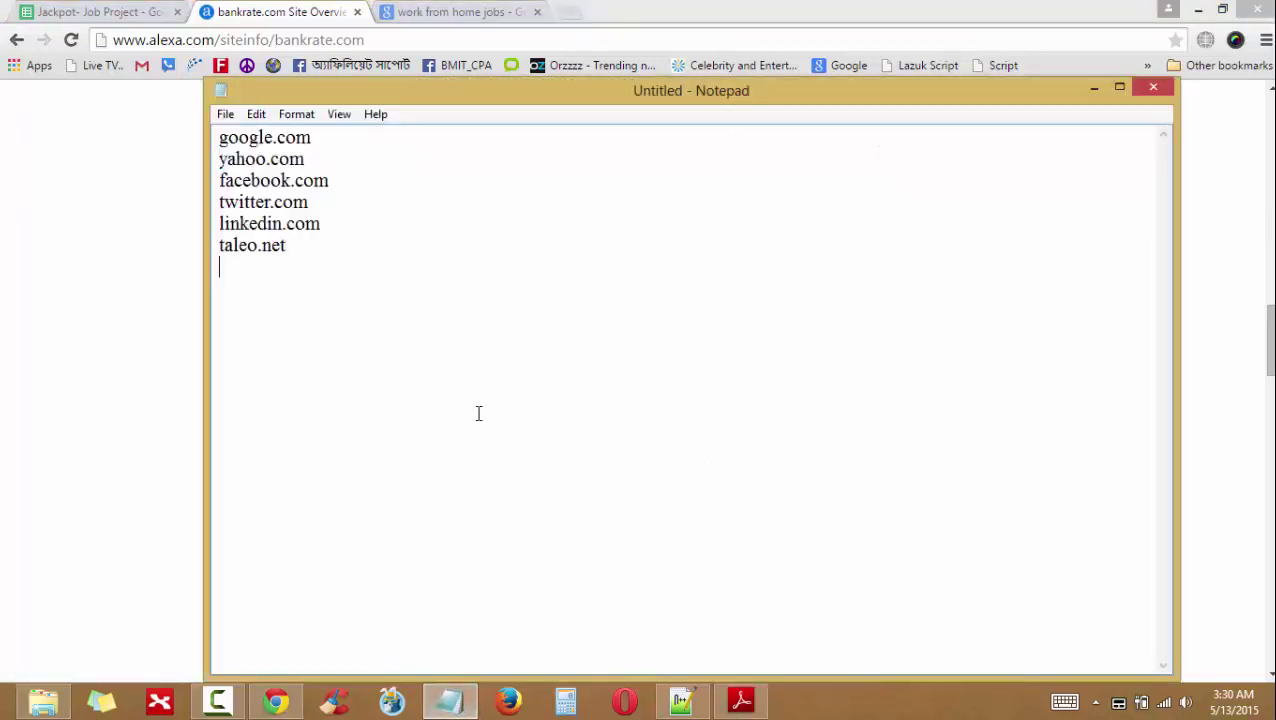
key(ctrl+v)
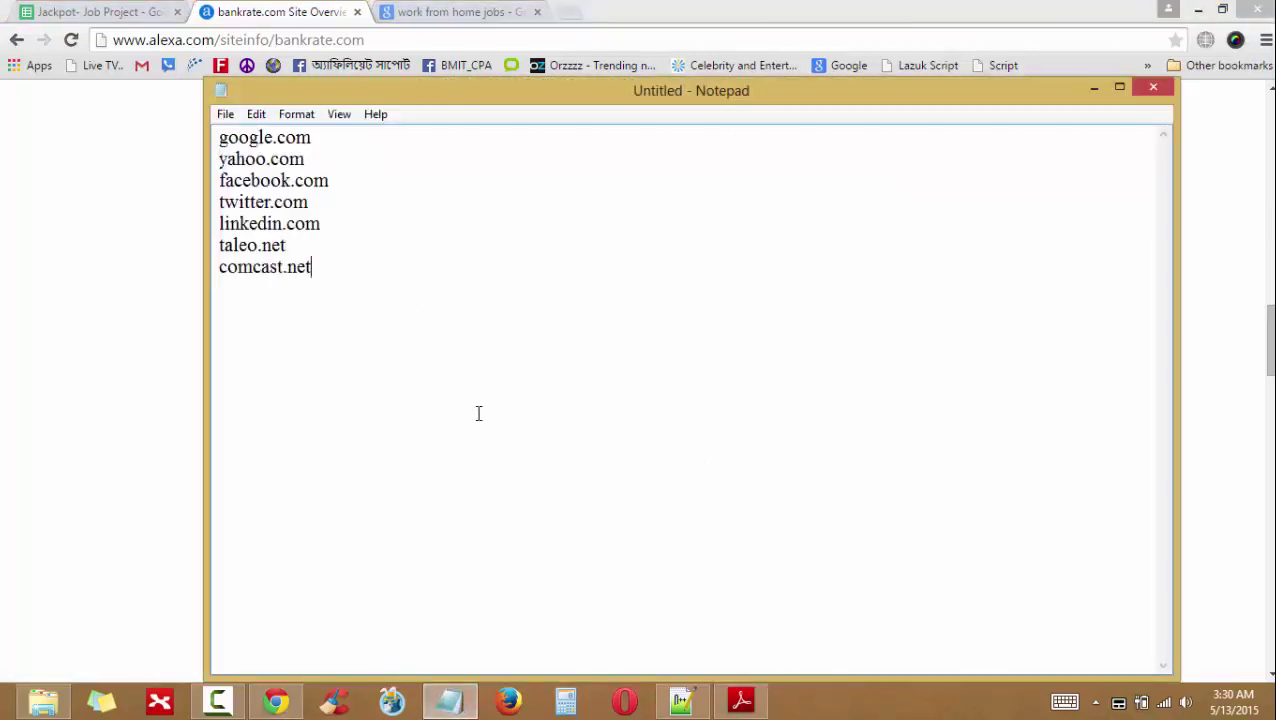
- Copy bing.com from bankrate.com's upstream sites into the Notepad list, then return to Alexa
click(449, 695)
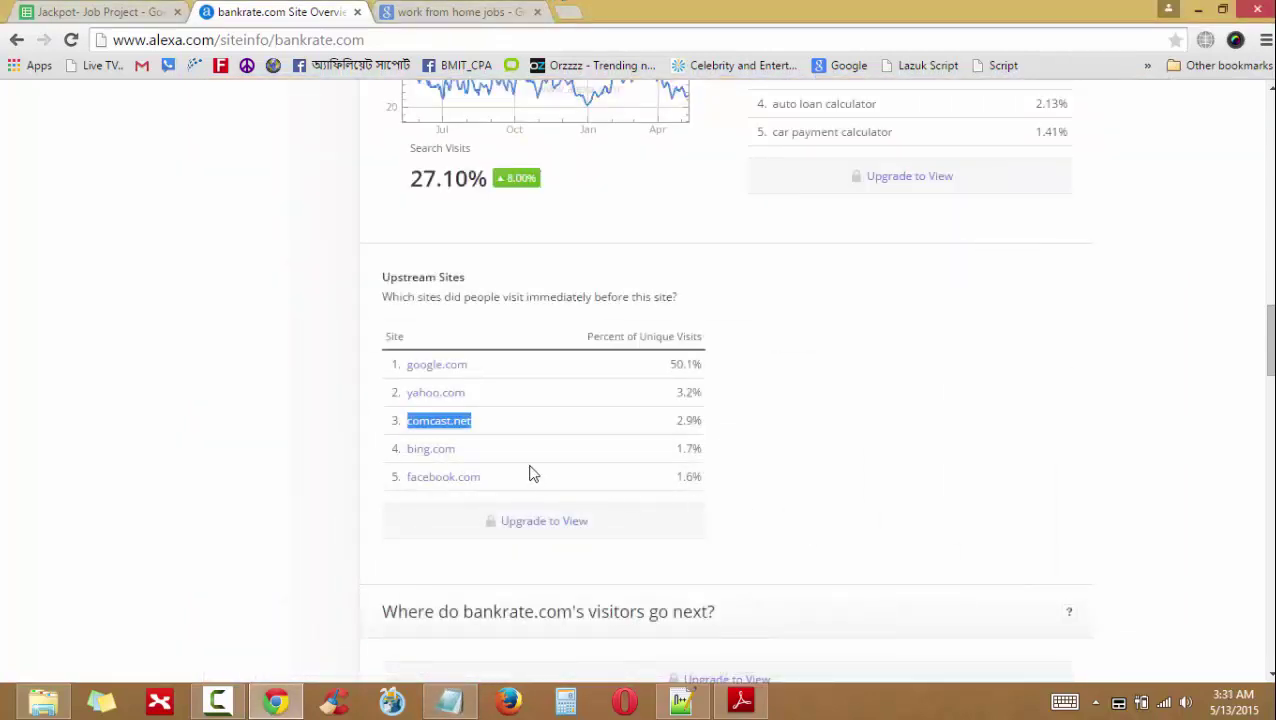
drag(479, 456, 411, 456)
key(ctrl+c)
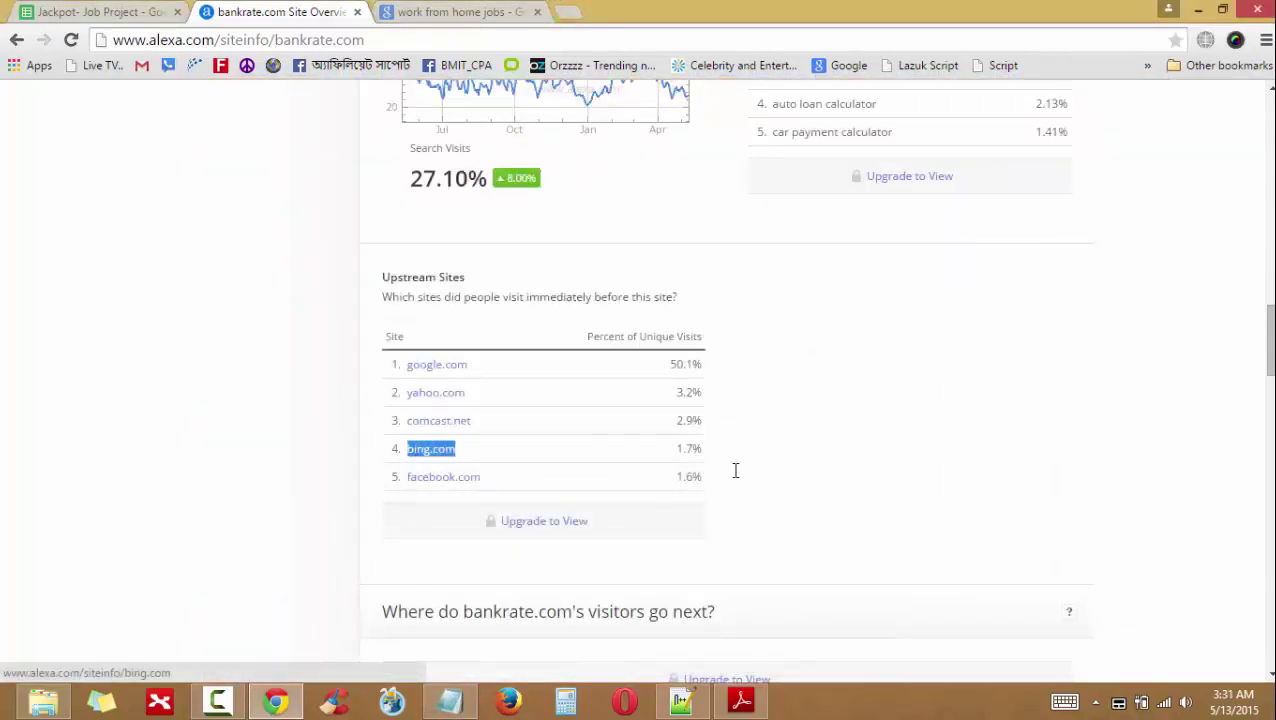
click(449, 701)
key(ctrl+v)
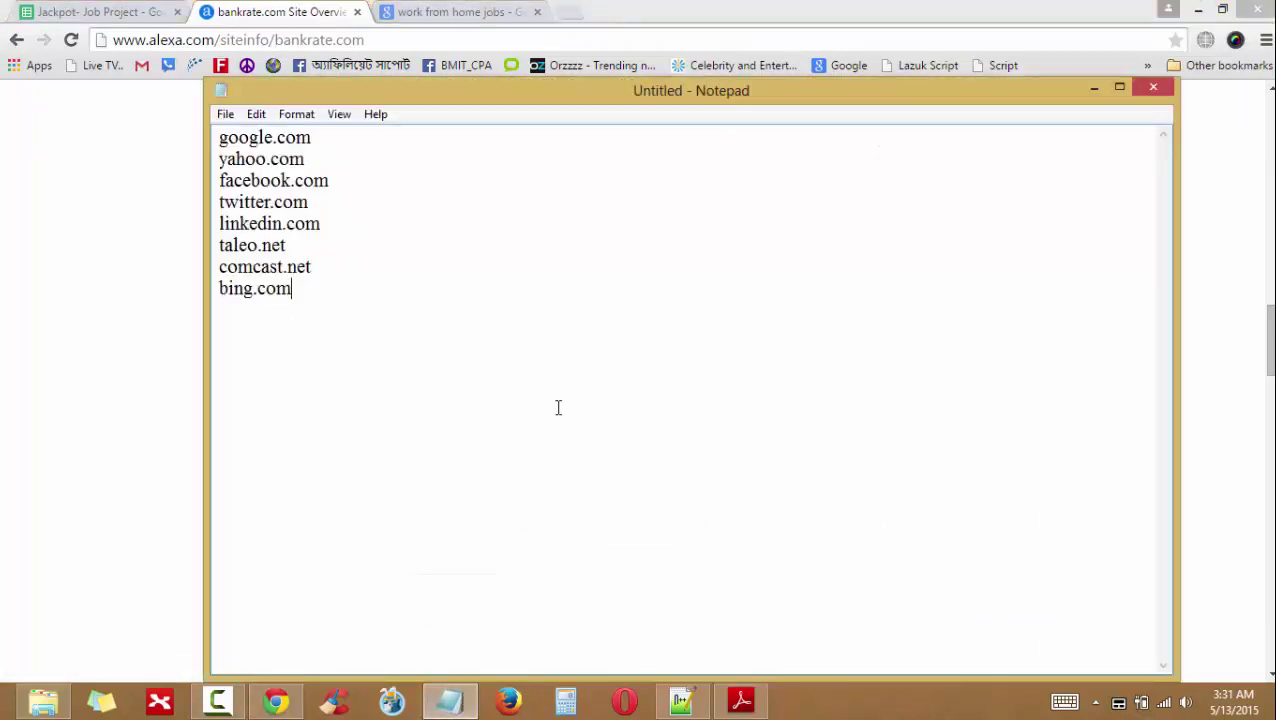
key(alt+Tab)
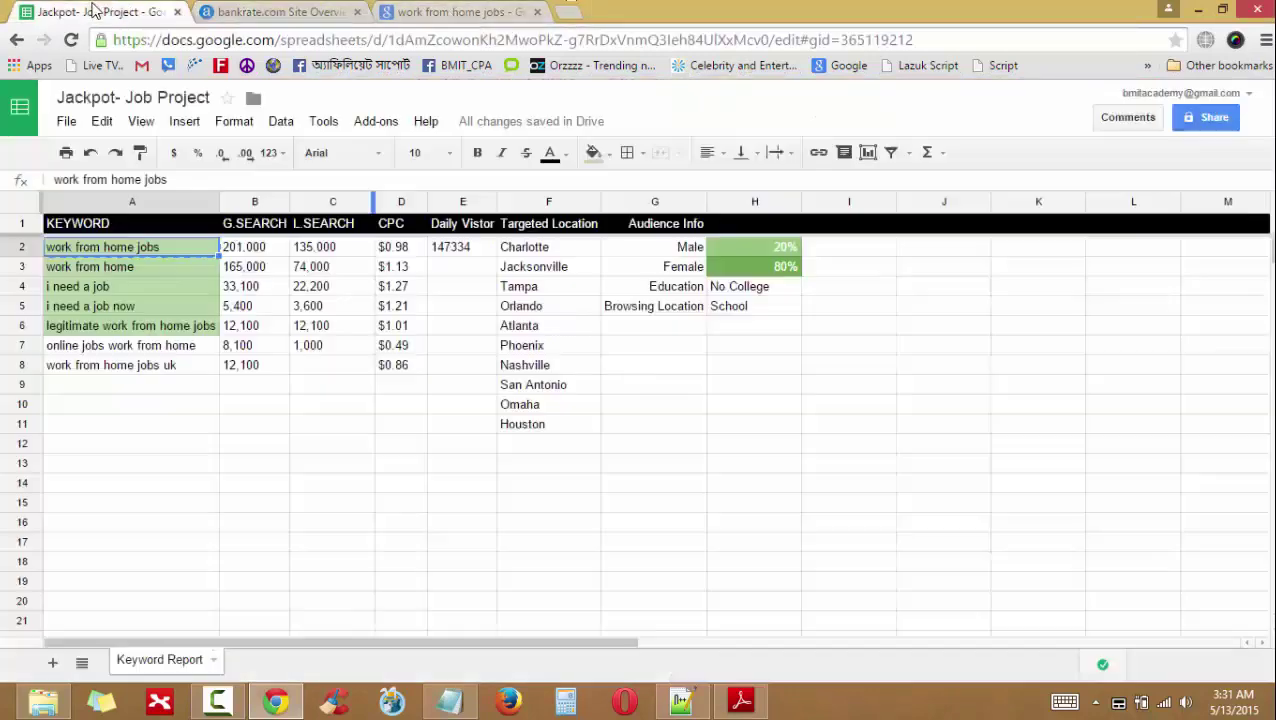
- Copy the 'work from home' keyword from the spreadsheet and search it on Google
click(95, 11)
key(Down)
click(440, 12)
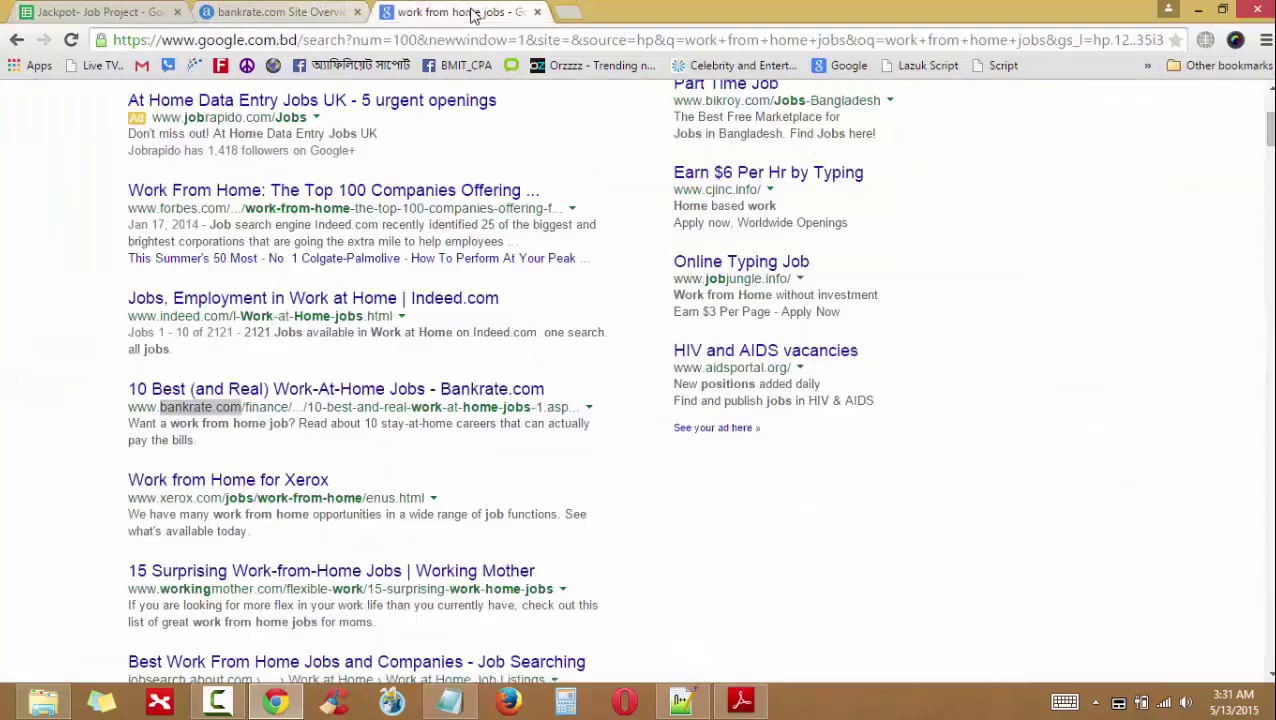
scroll(745, 358, up, 3)
click(368, 109)
key(ctrl+a)
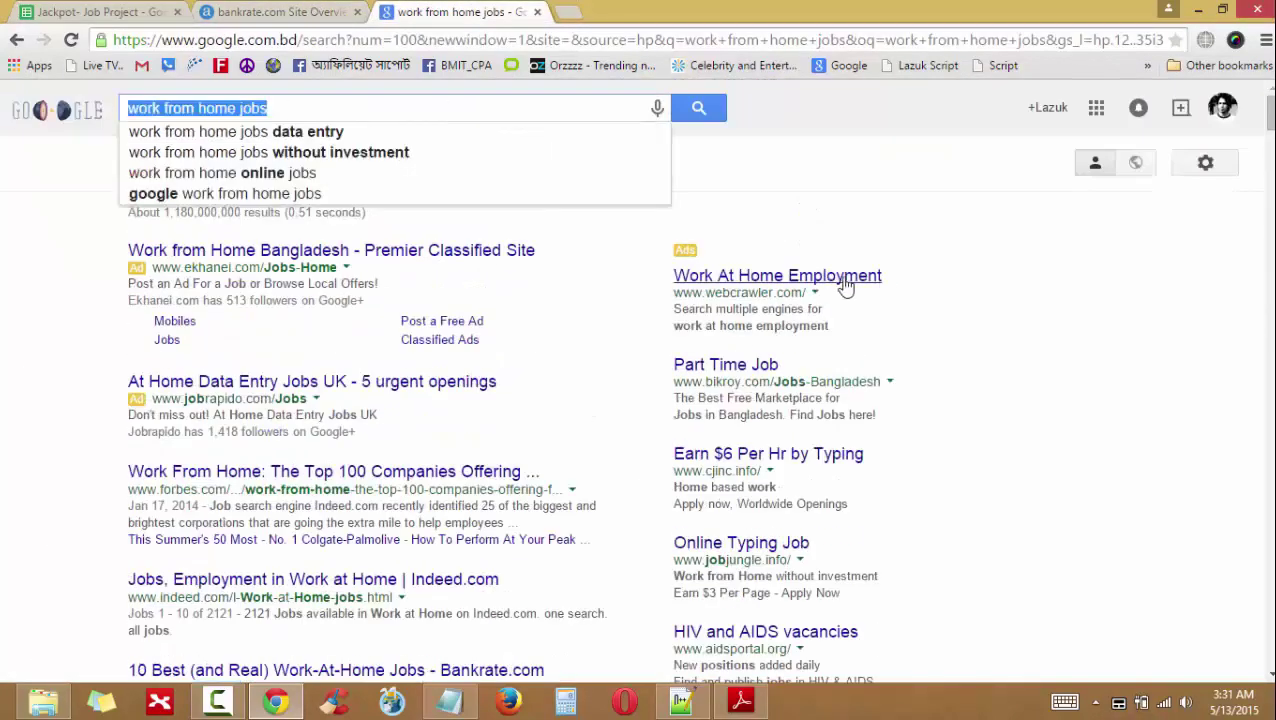
text(work from home)
key(Return)
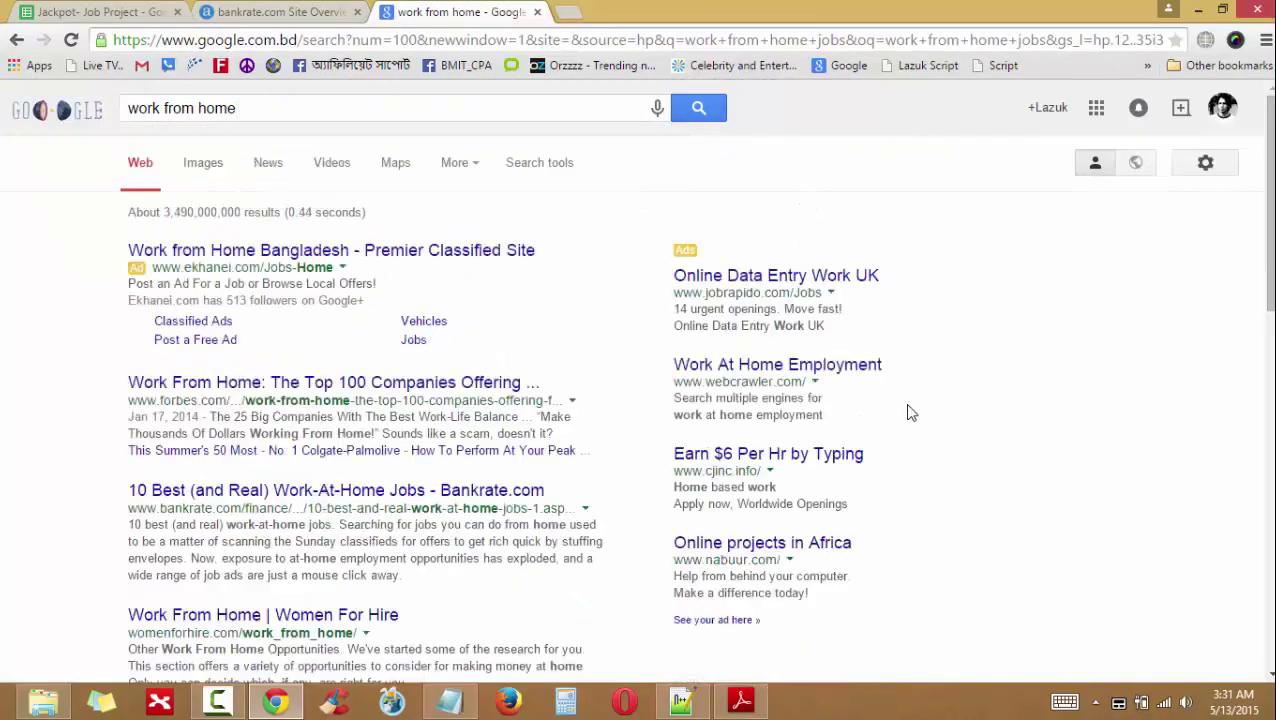
- Find the womenforhire.com listing in the results and select its domain
scroll(247, 410, down, 2)
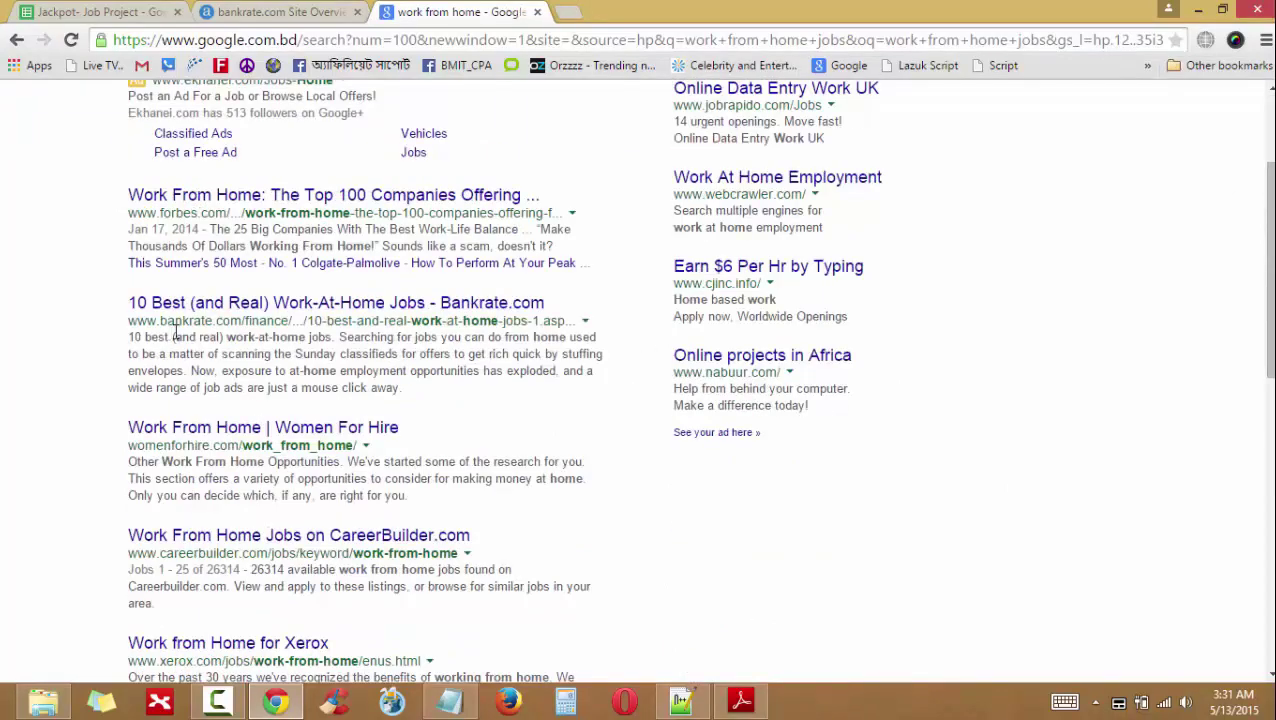
scroll(190, 370, up, 1)
scroll(150, 400, down, 1)
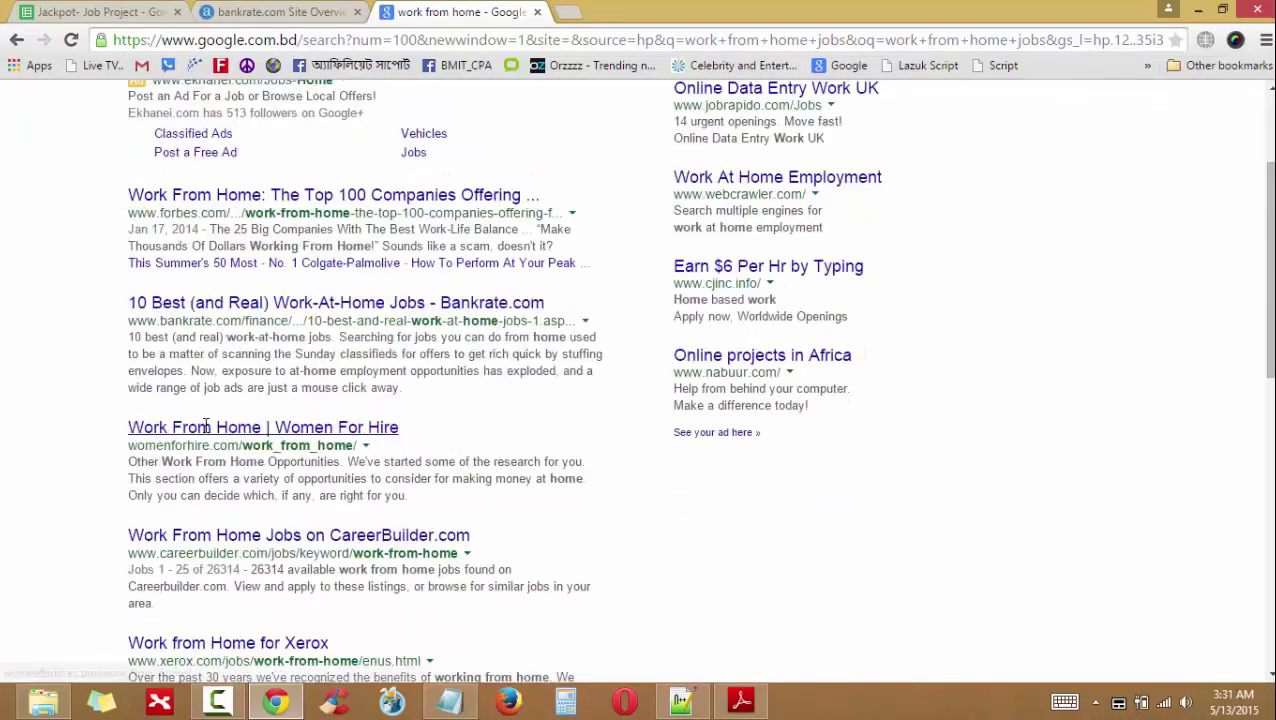
scroll(205, 450, down, 1)
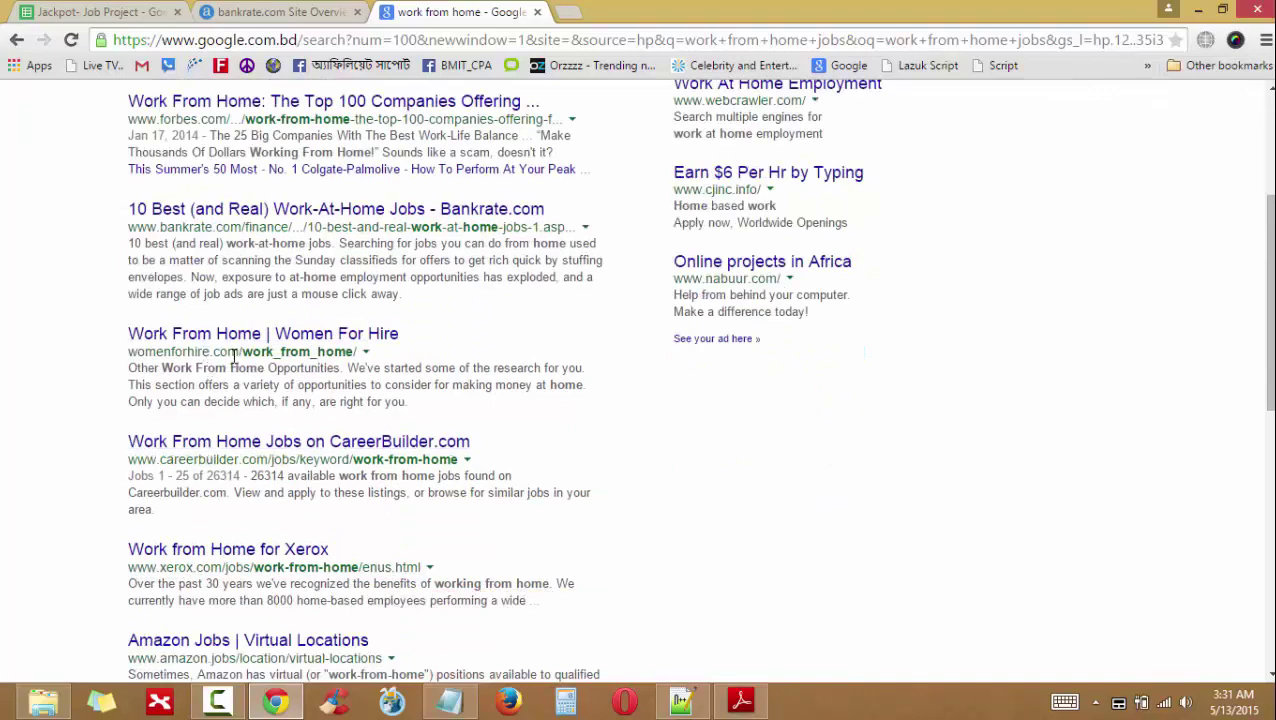
drag(240, 352, 132, 355)
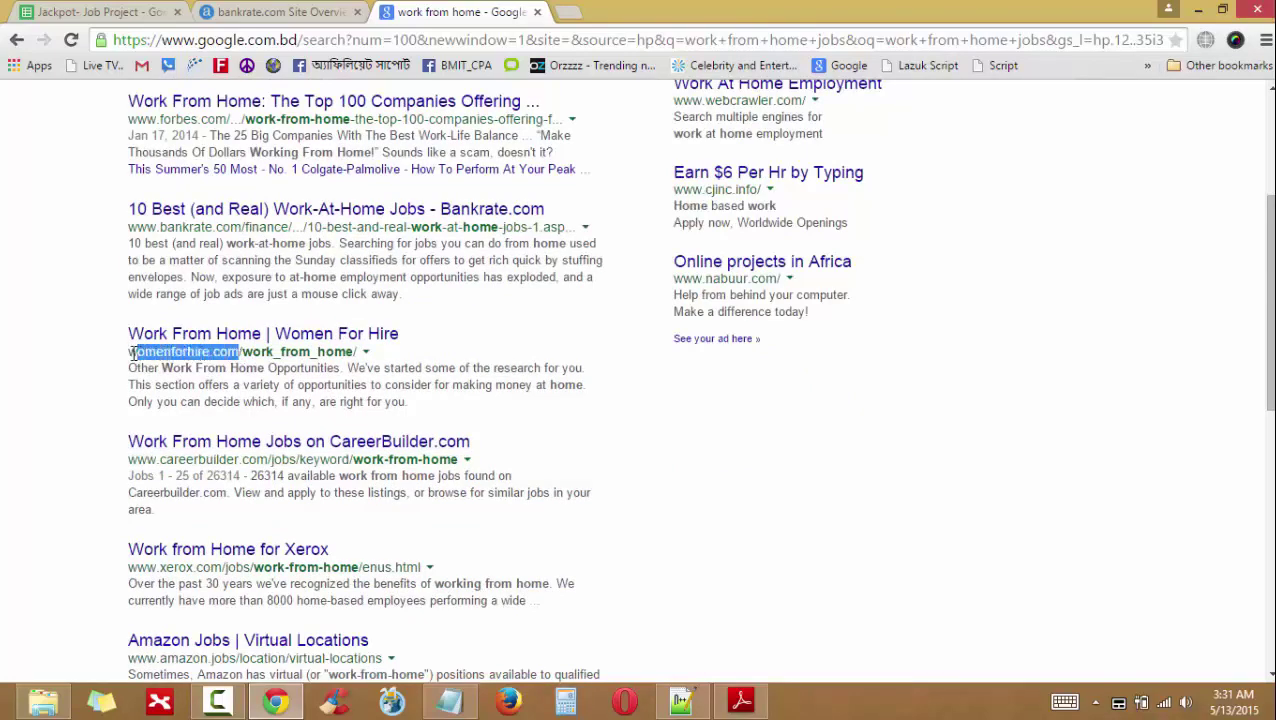
- Look up womenforhire.com in Alexa's 'Enter a site' box
click(278, 12)
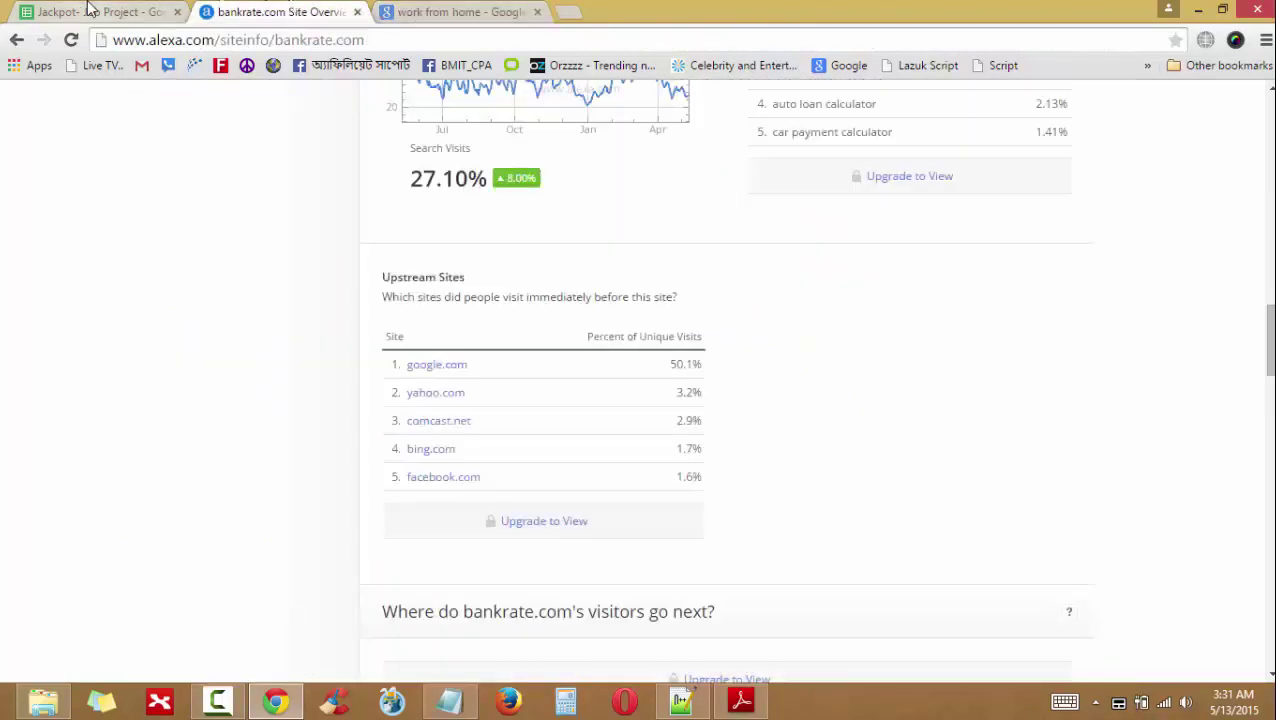
scroll(1125, 328, up, 15)
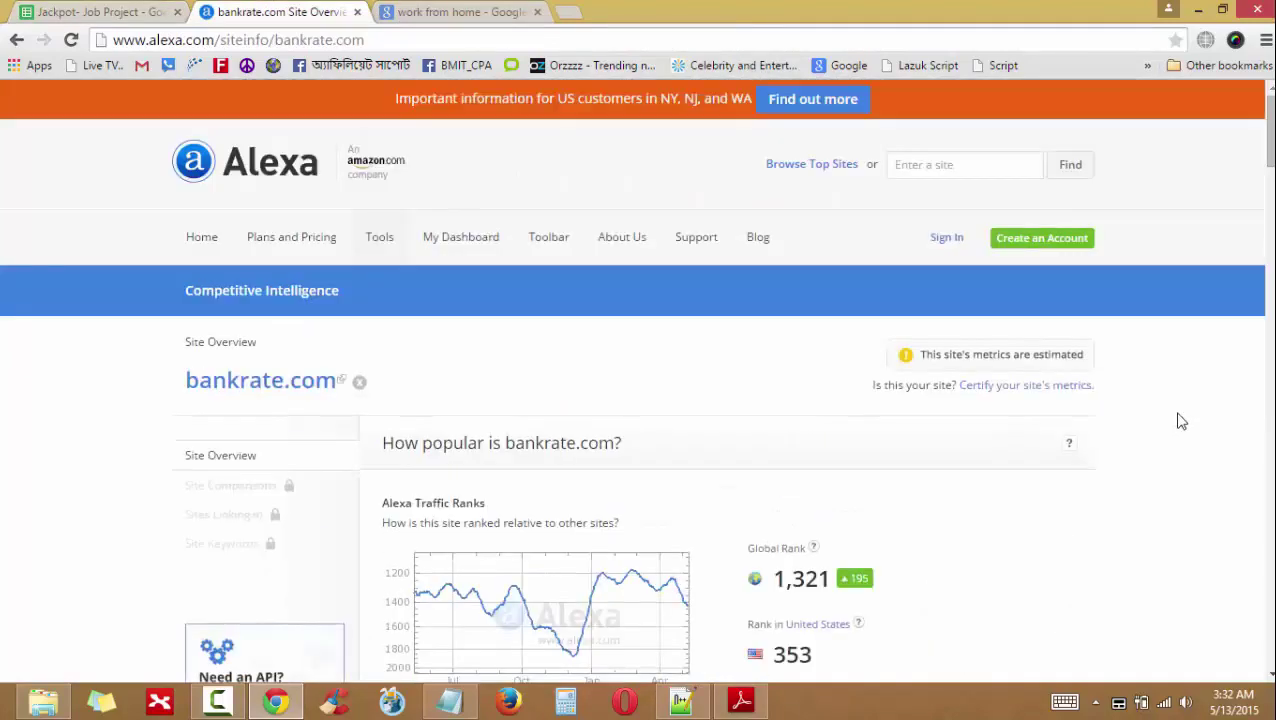
click(994, 166)
text(womenforhire.com)
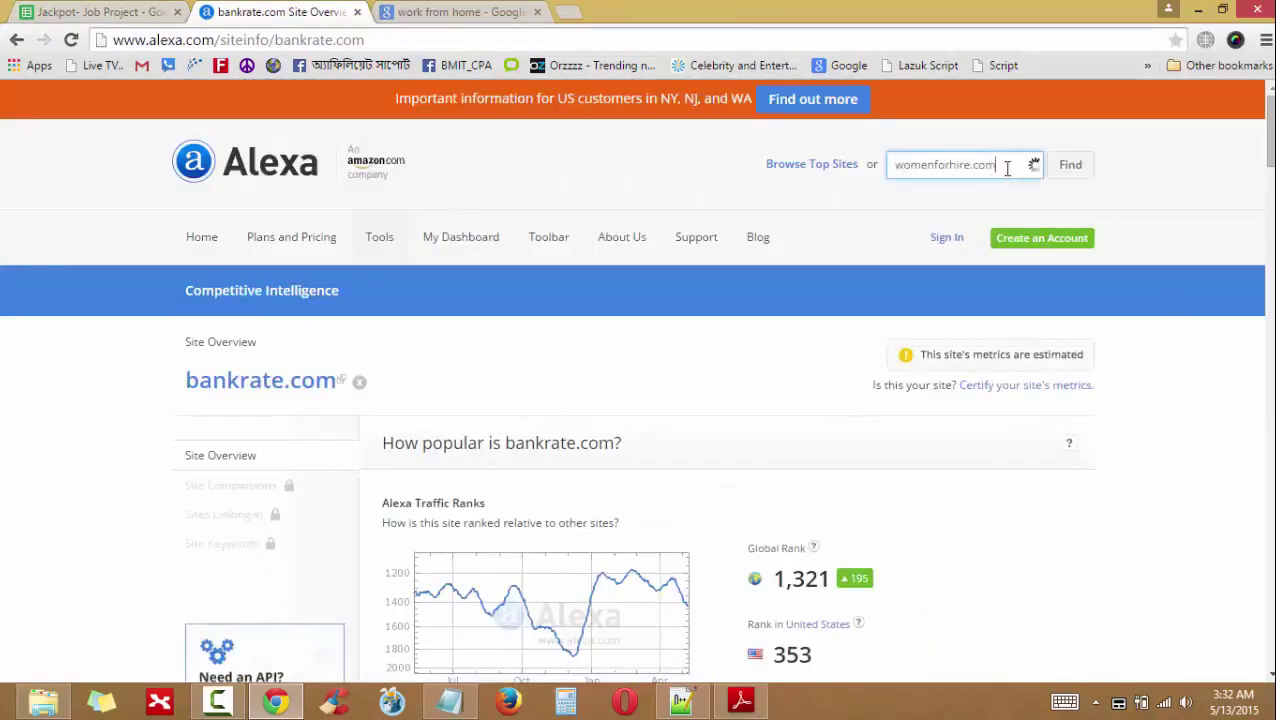
click(1070, 166)
- Review womenforhire.com's upstream sites: google.com 60.4% and forbes.com 1.1%
scroll(1190, 516, down, 4)
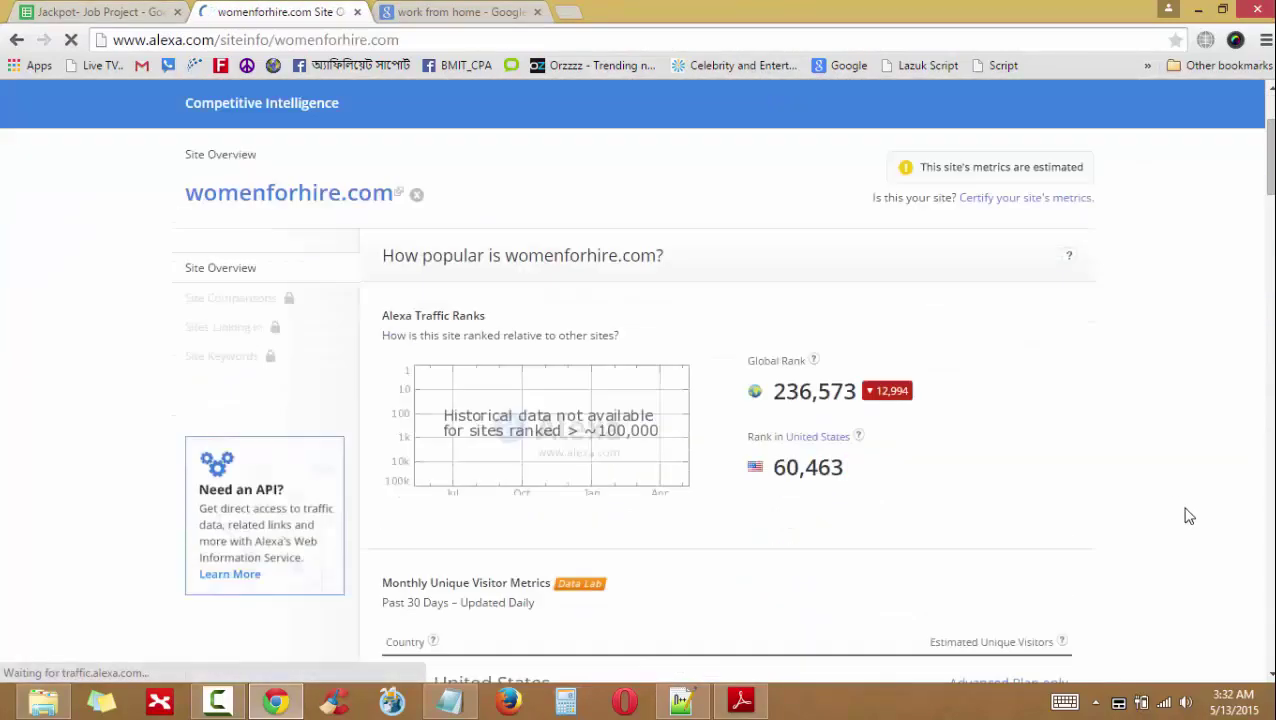
scroll(1188, 516, down, 5)
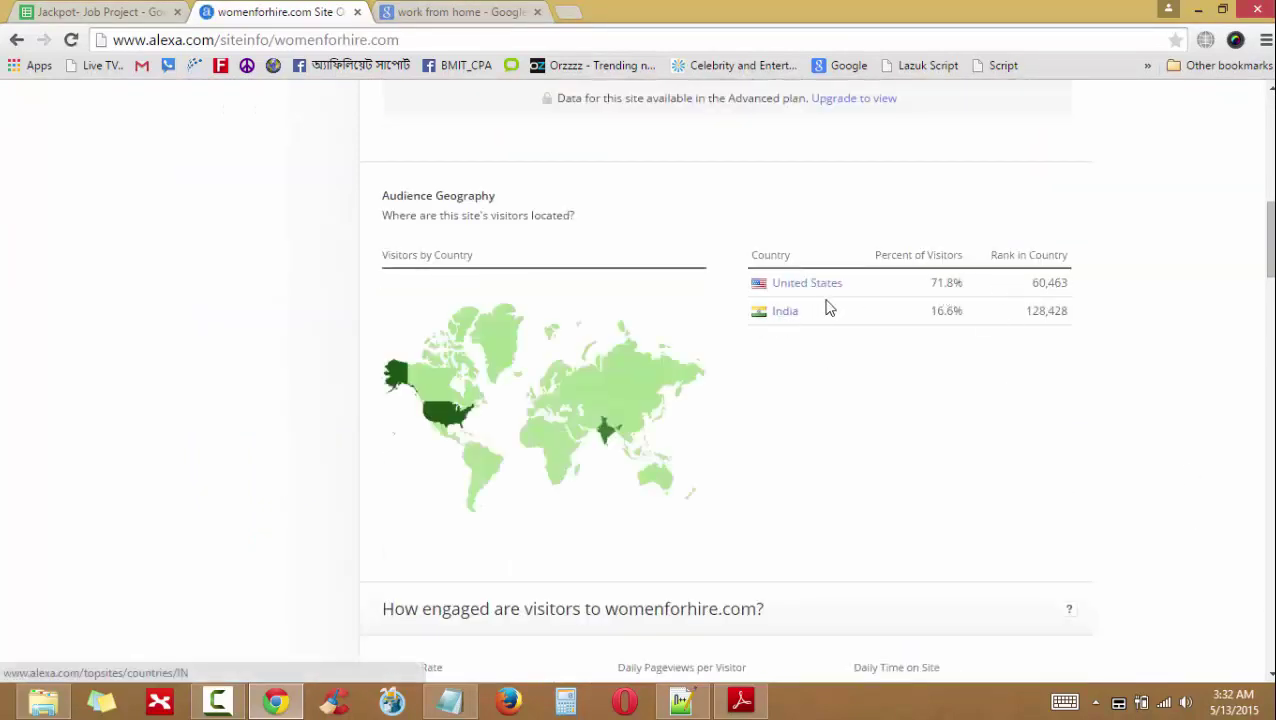
scroll(1018, 498, down, 2)
scroll(1018, 498, down, 8)
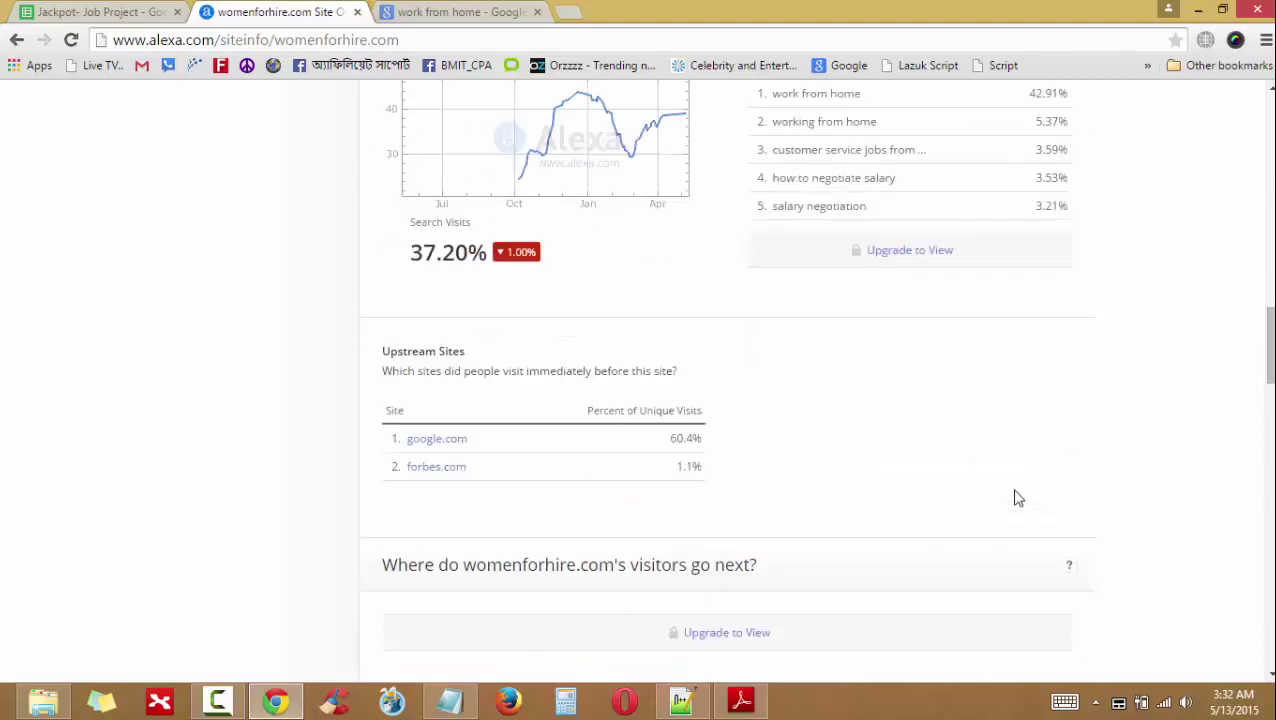
drag(478, 382, 410, 378)
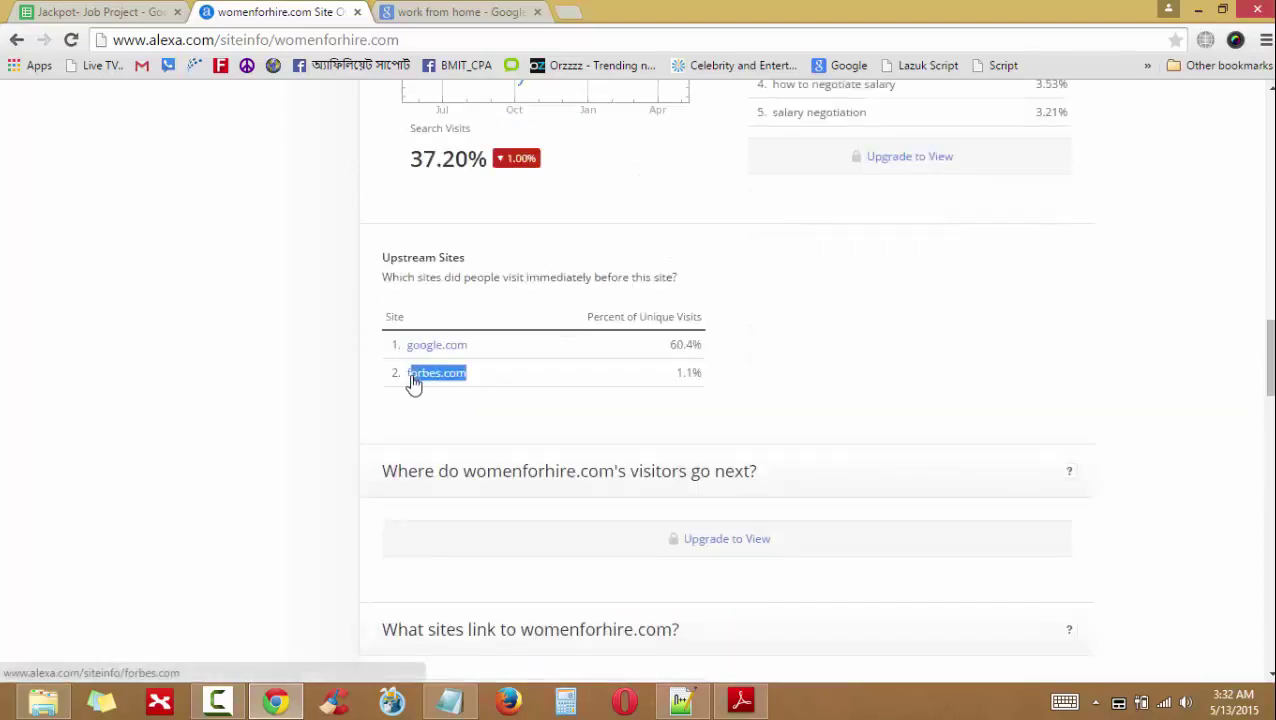
click(930, 424)
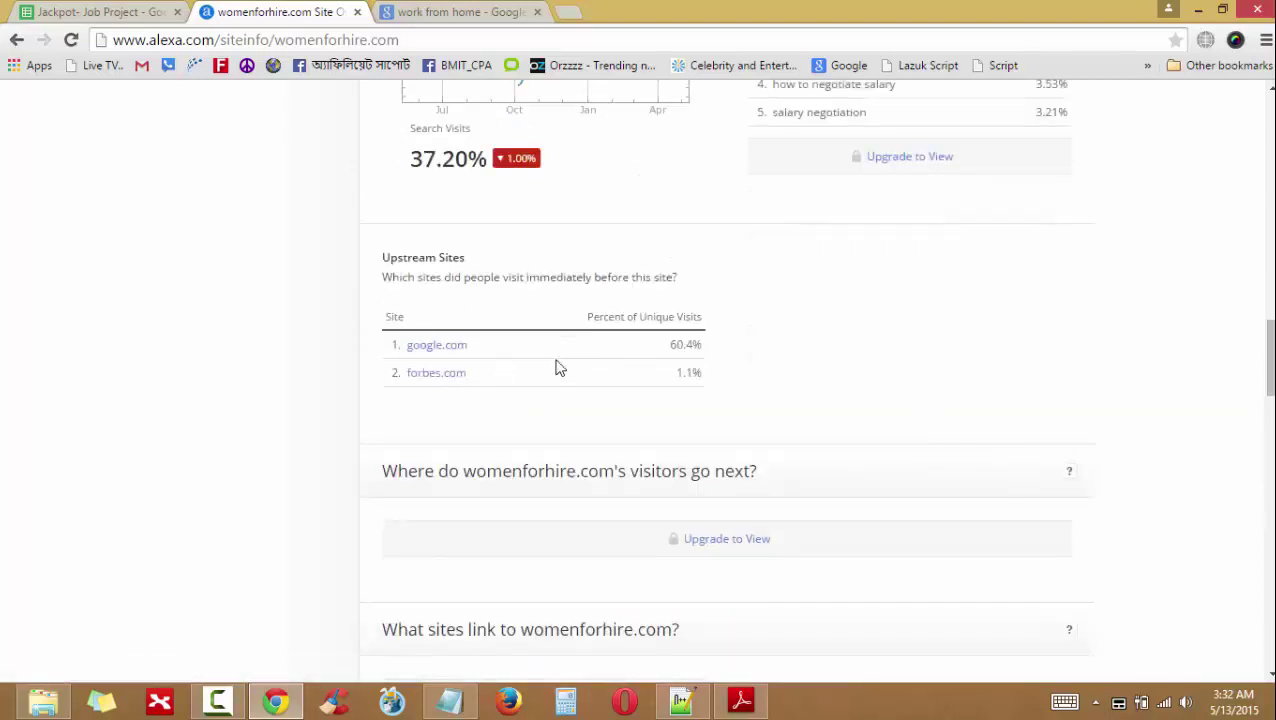
- Copy careerbuilder.com from the 'work from home' results and look it up in Alexa
click(455, 12)
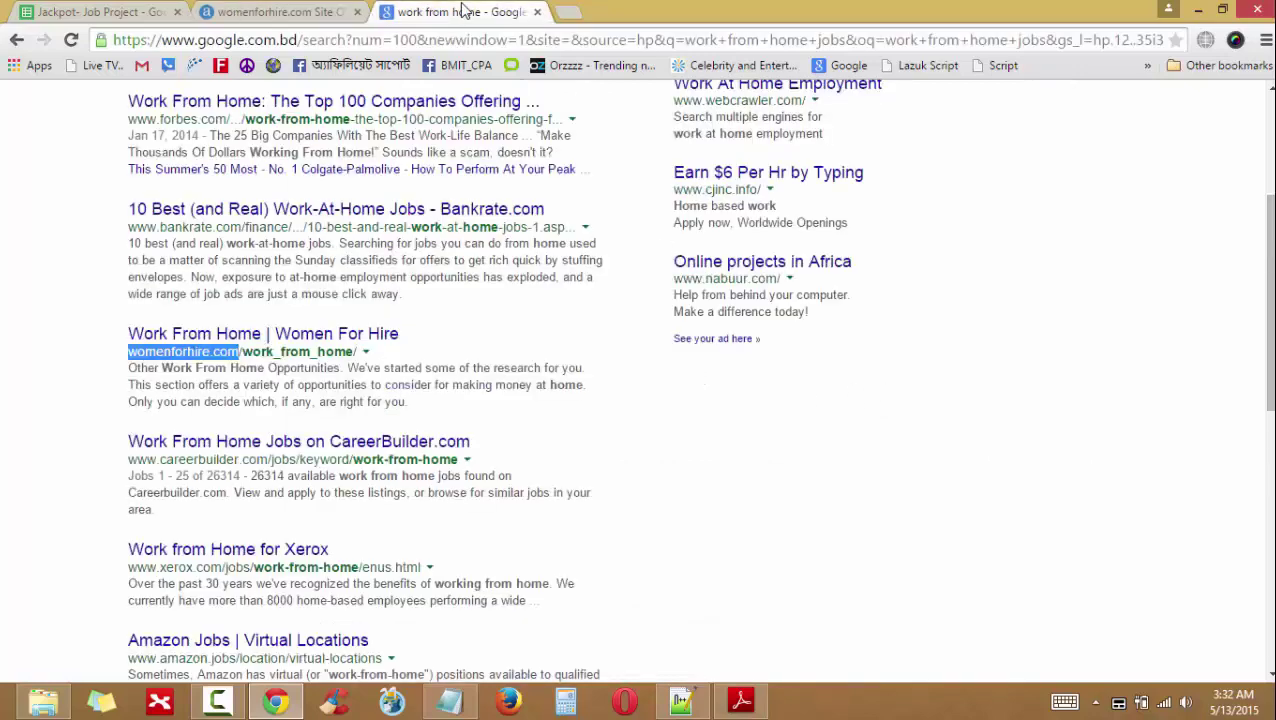
drag(160, 460, 255, 462)
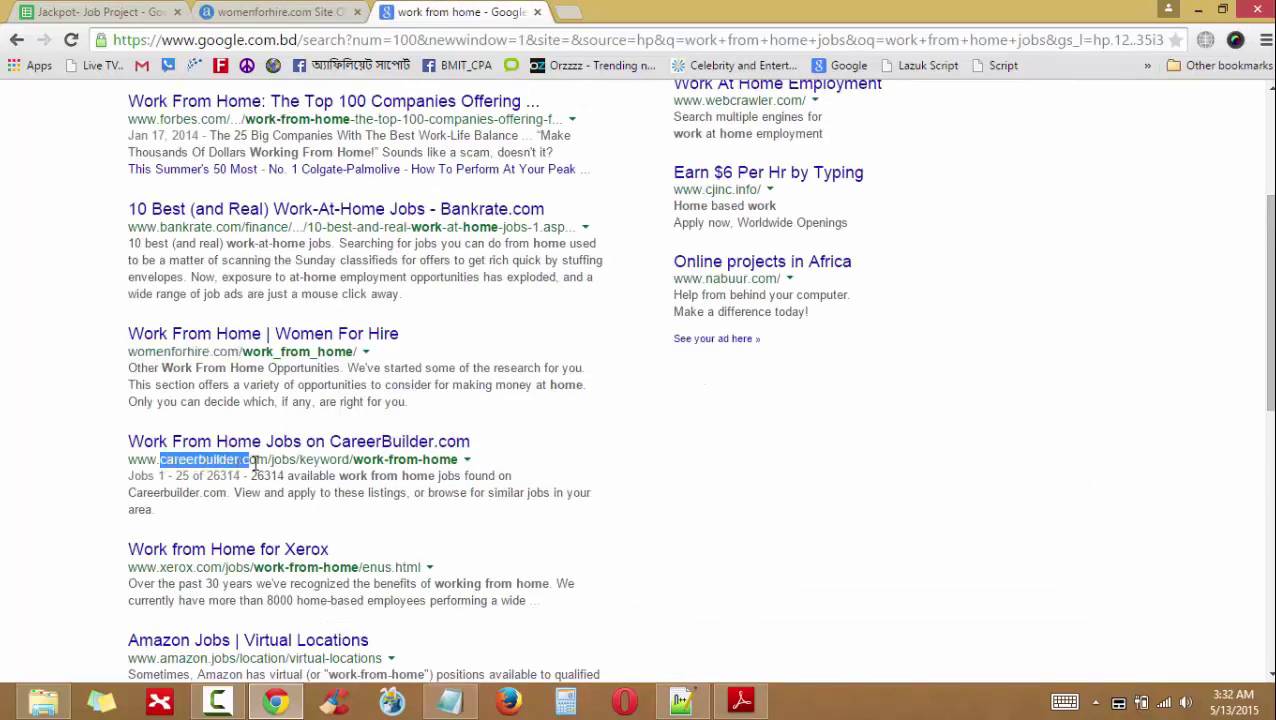
click(88, 10)
click(298, 10)
scroll(1202, 460, up, 15)
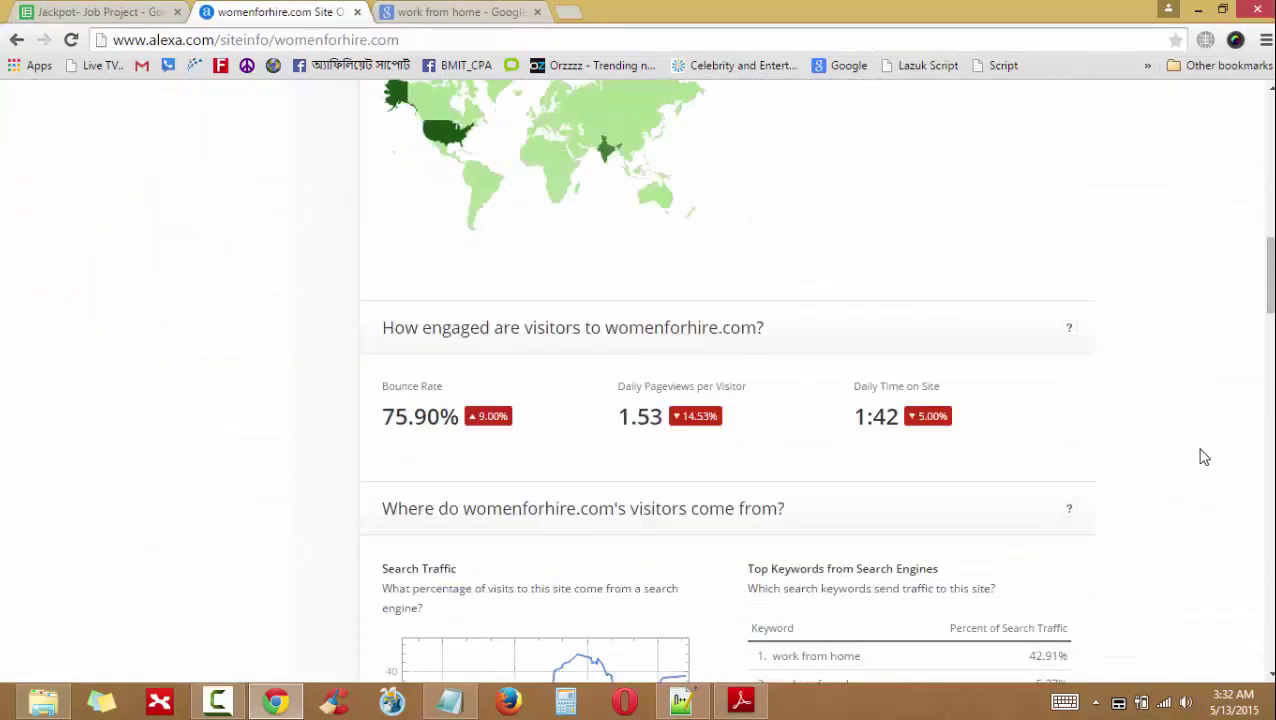
click(997, 169)
text(careerbuilder.com)
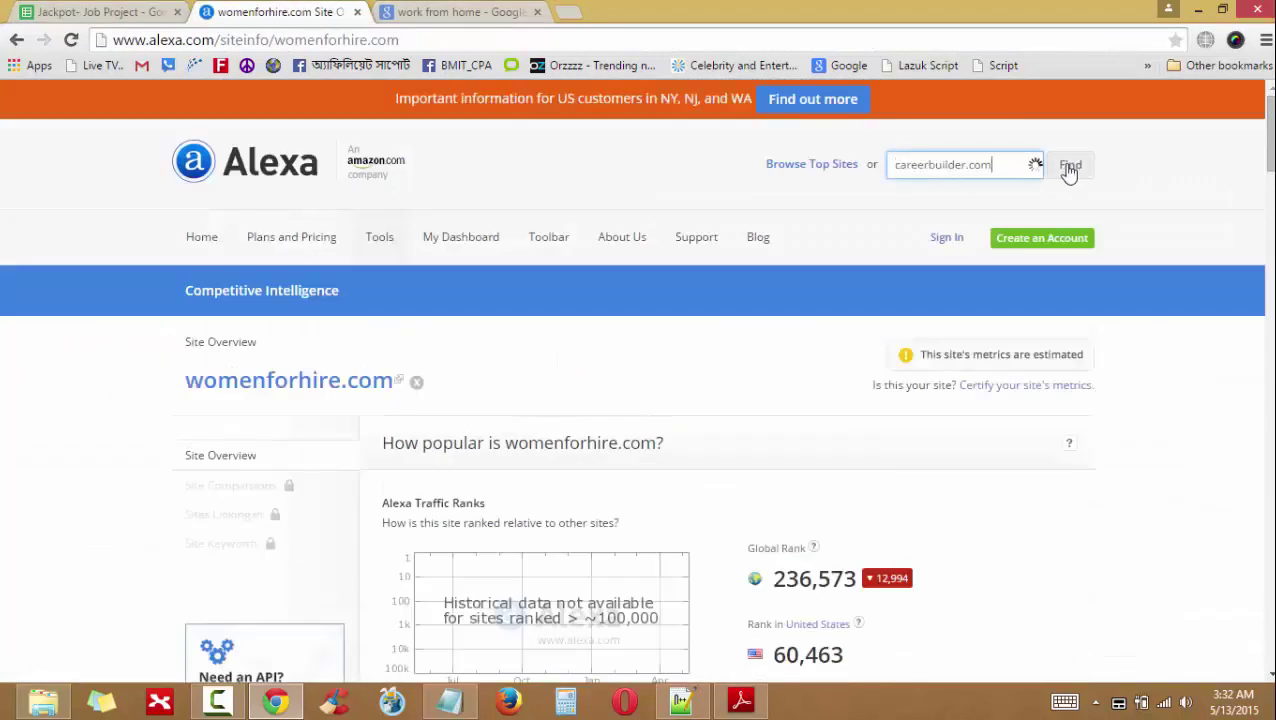
click(1068, 164)
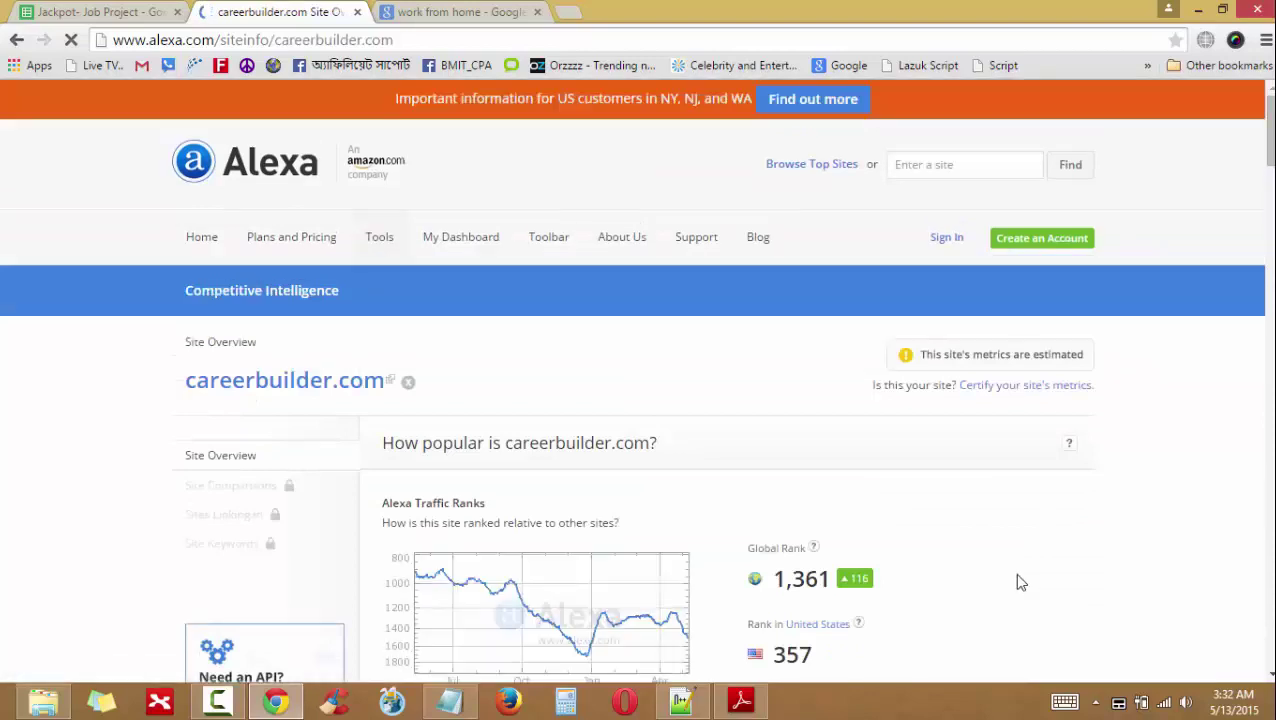
- Review careerbuilder.com's stats: global rank 1,361, US rank 357, 38.70% bounce, 5:33 daily time
scroll(1017, 581, down, 5)
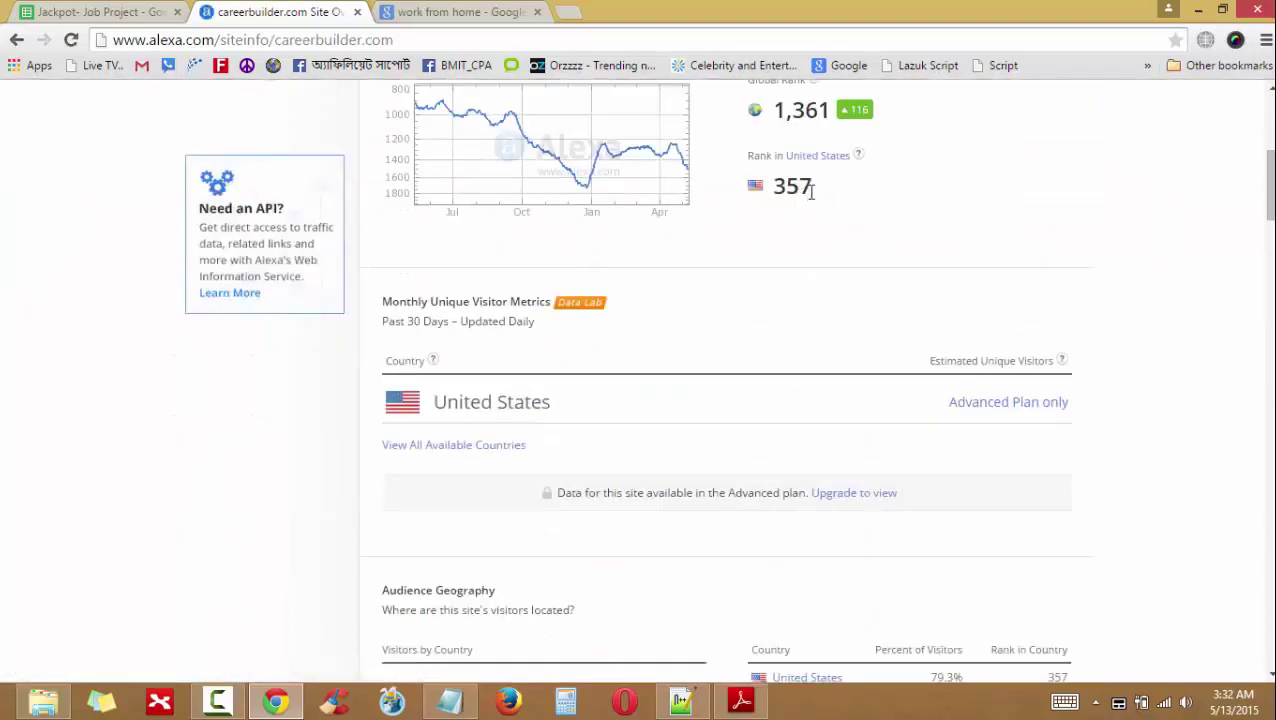
drag(811, 192, 772, 190)
scroll(829, 368, down, 5)
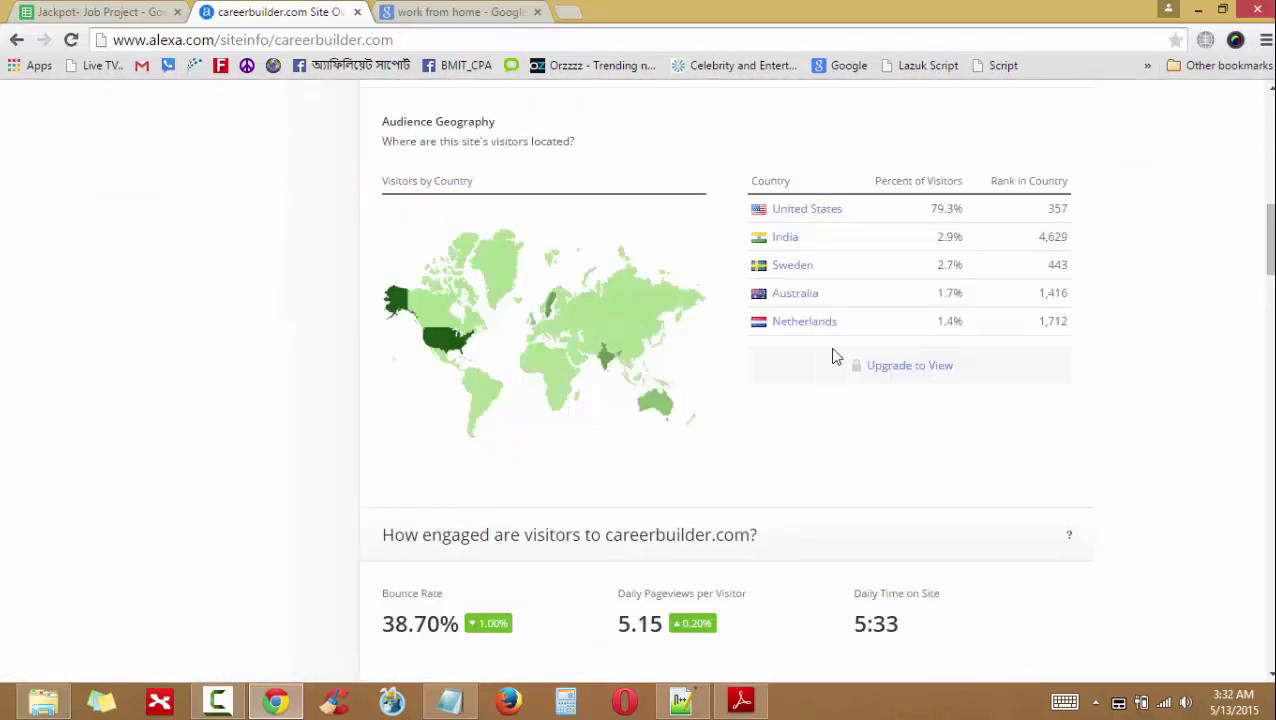
scroll(955, 263, down, 5)
scroll(954, 276, up, 2)
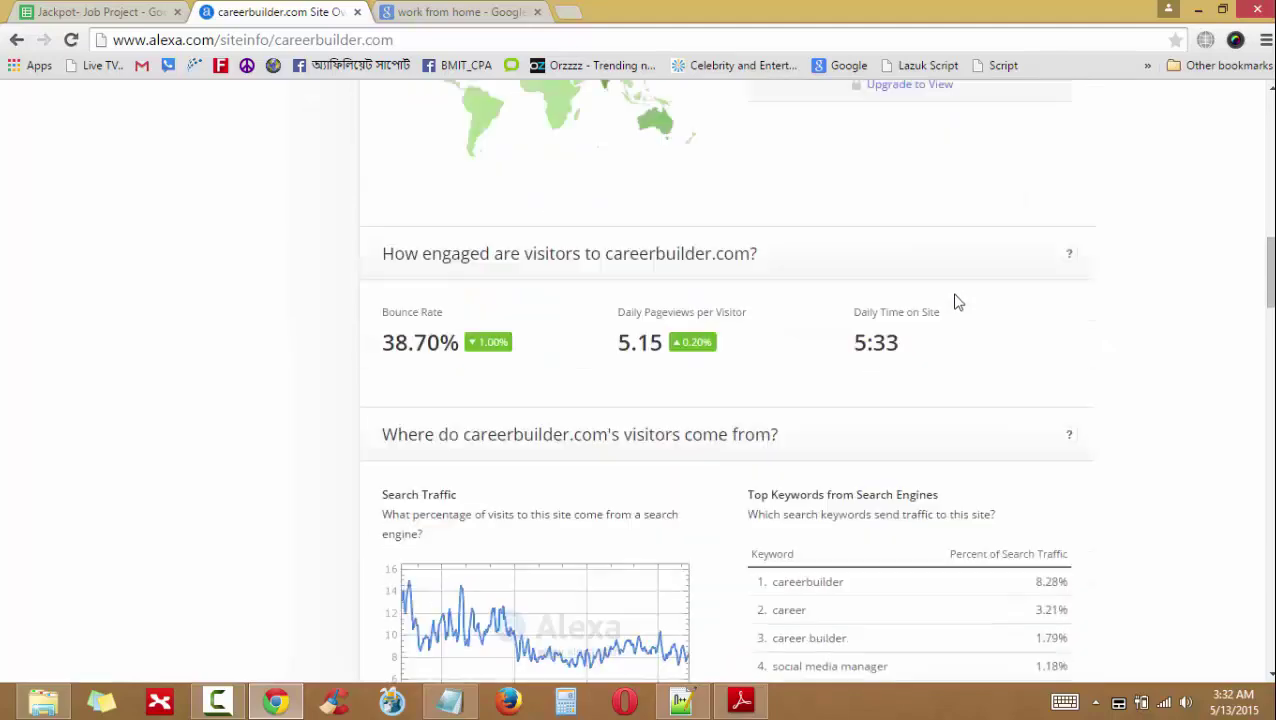